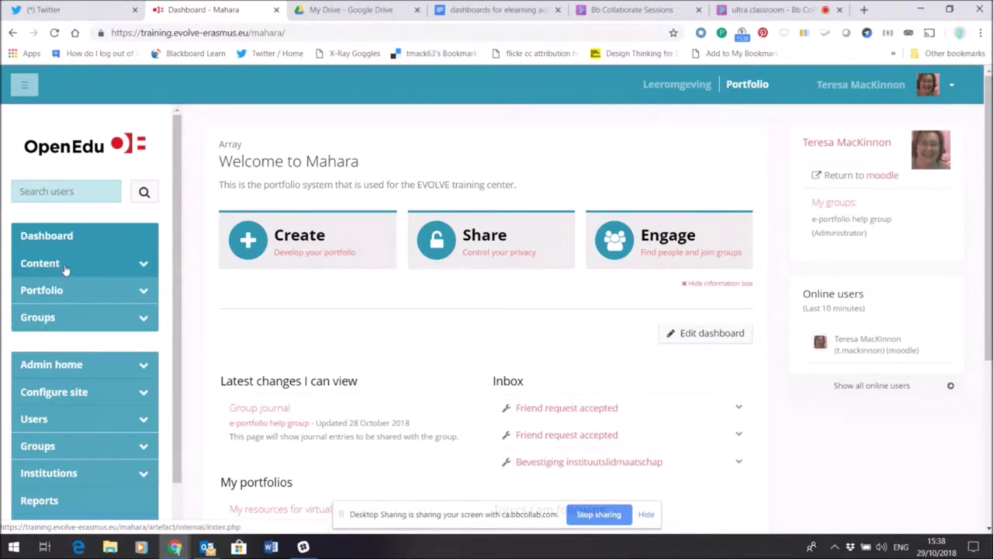
Open the Profile page in the Content section and review the About me fields and introduction text.
left_click(144, 267)
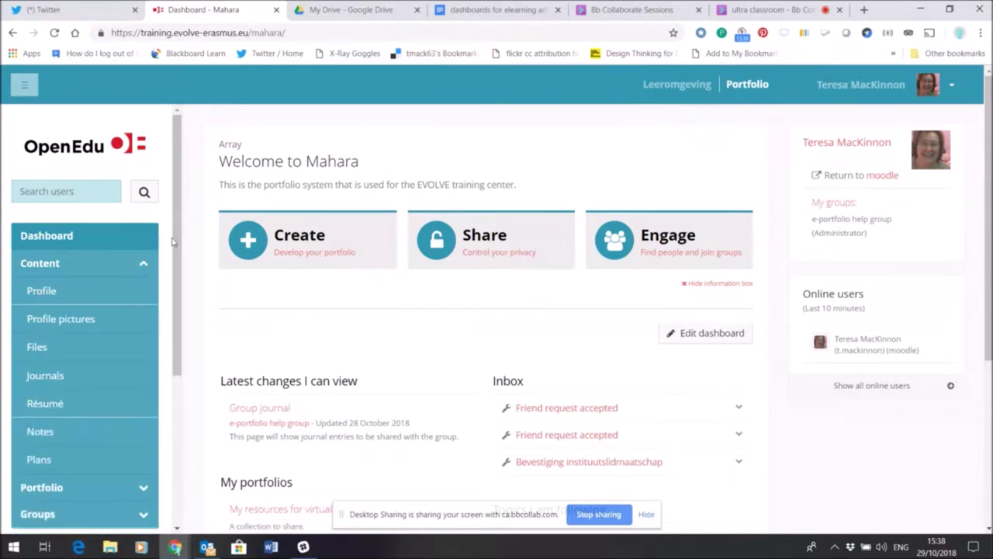
scroll(177, 275, "down", 1)
left_click_drag(177, 274, 174, 301)
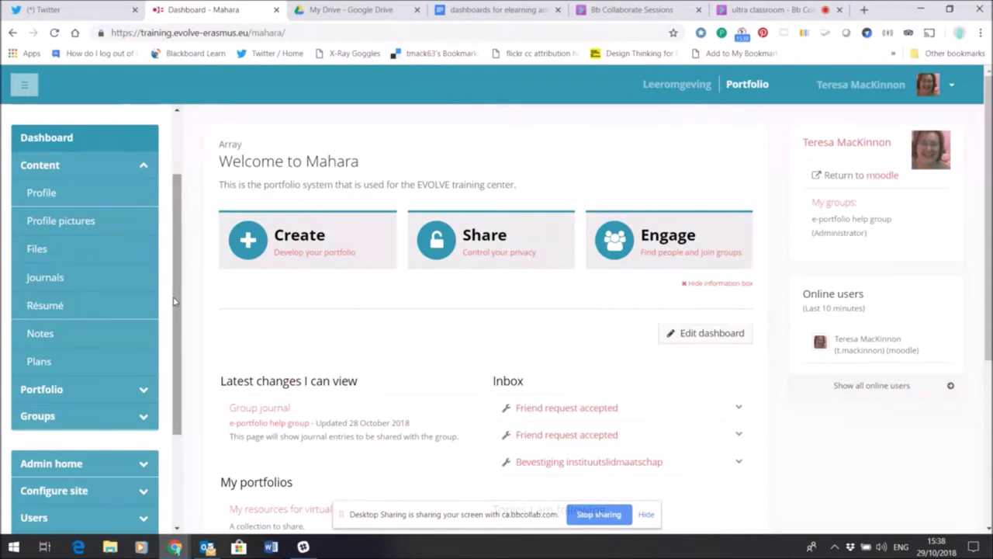
left_click(52, 194)
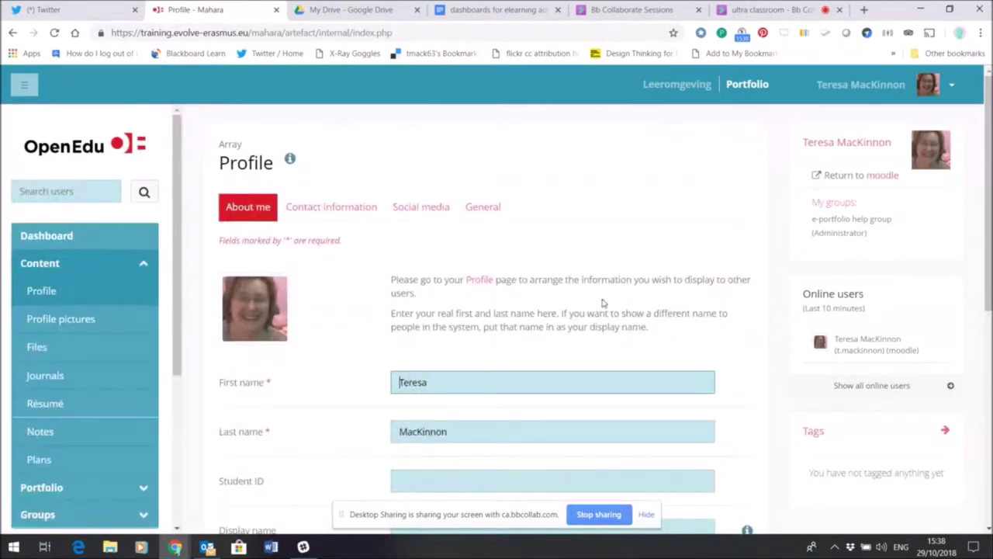
scroll(497, 311, "down", 3)
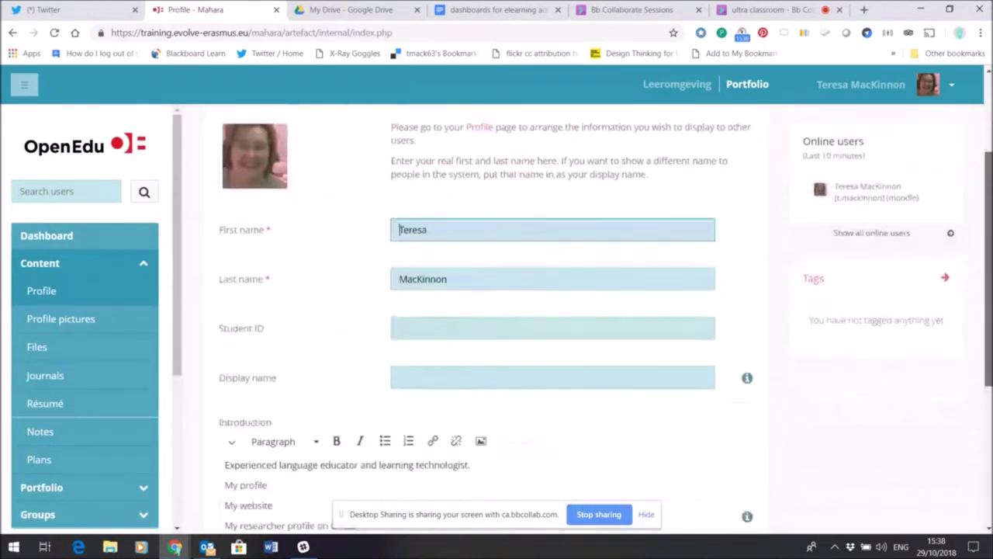
scroll(497, 310, "down", 1)
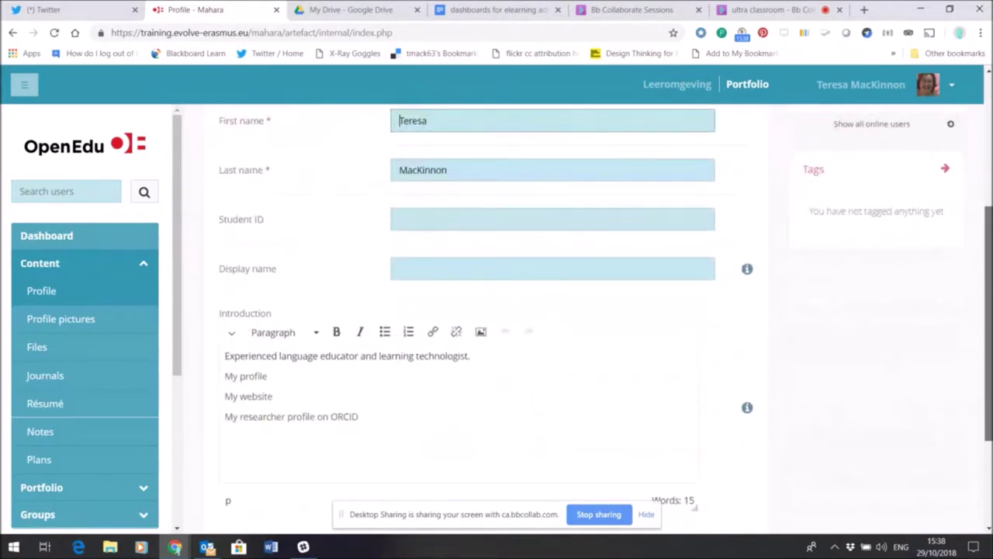
scroll(496, 310, "up", 3)
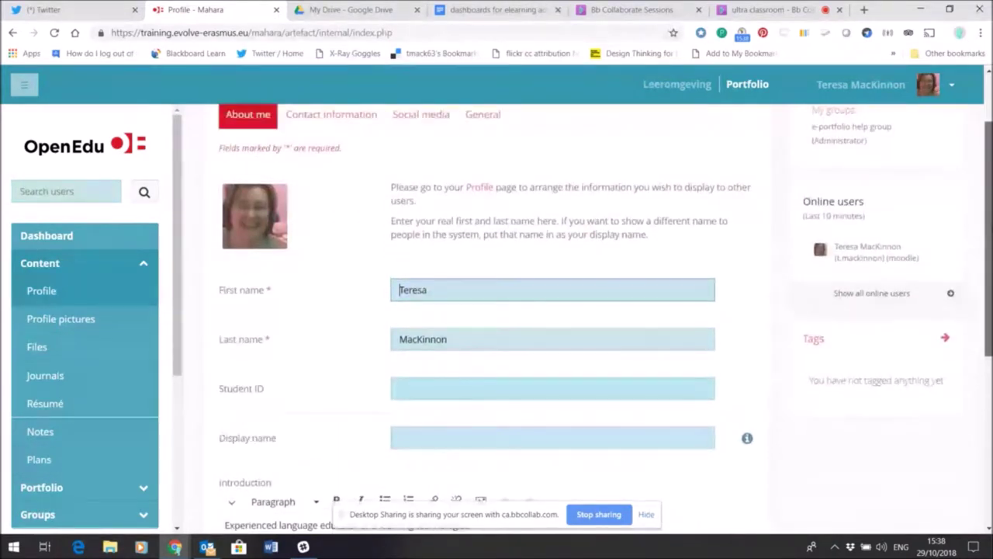
scroll(496, 311, "down", 2)
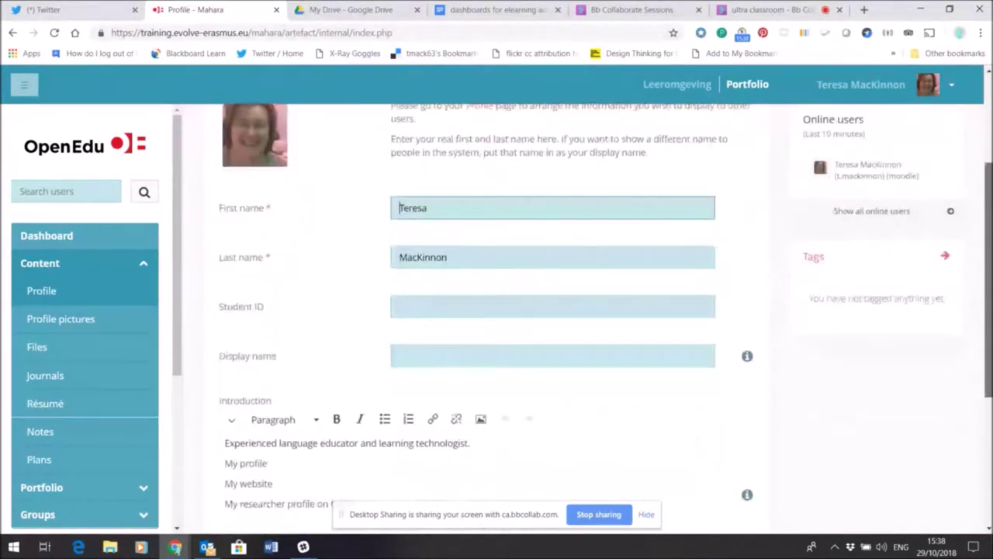
scroll(984, 191, "up", 3)
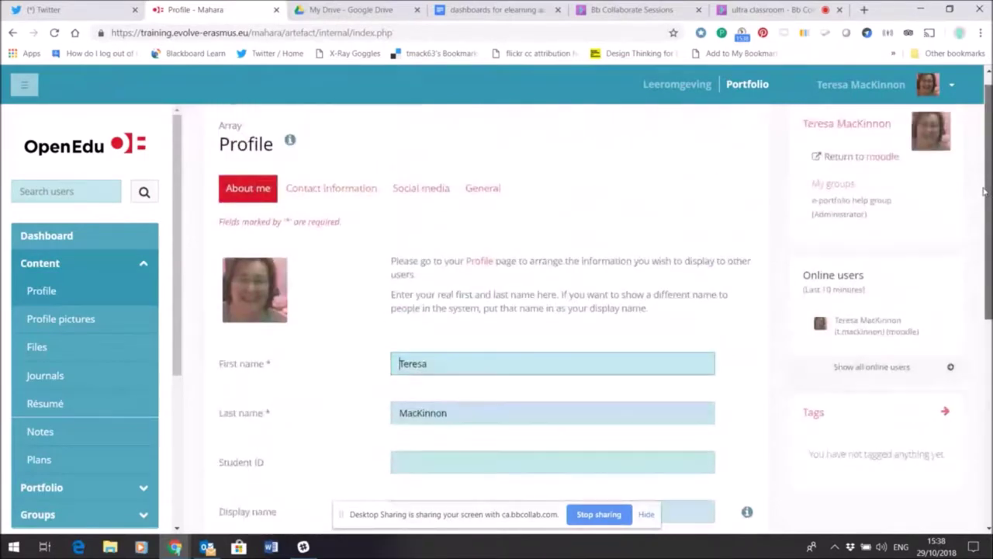
View the profile pictures page and the Files page, examining the upload area and existing folders.
left_click(73, 320)
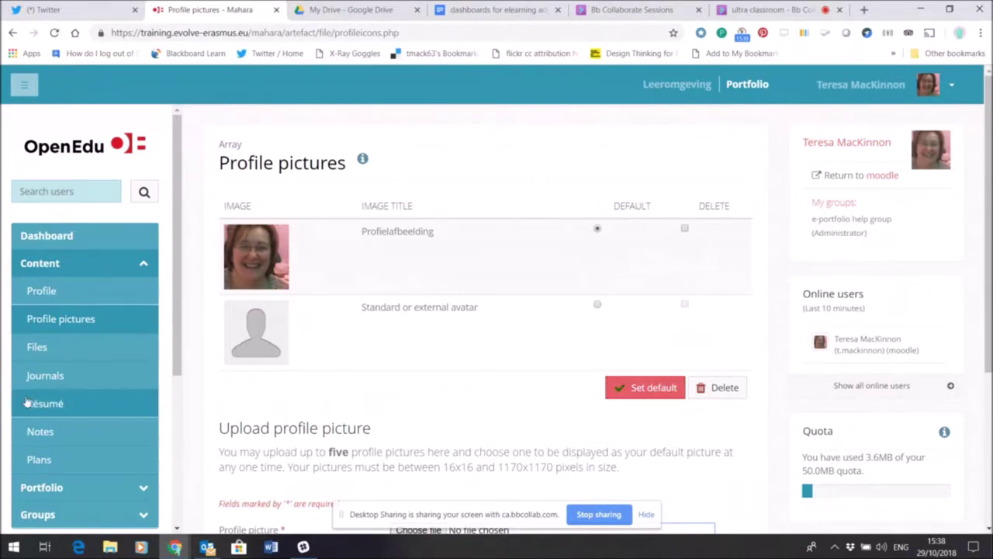
left_click(48, 354)
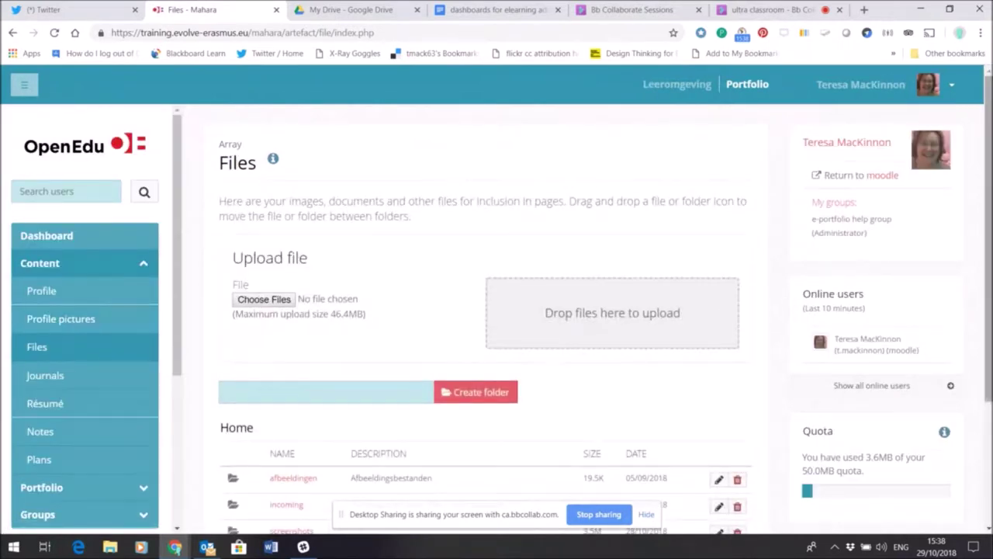
scroll(892, 253, "down", 1)
scroll(496, 310, "down", 1)
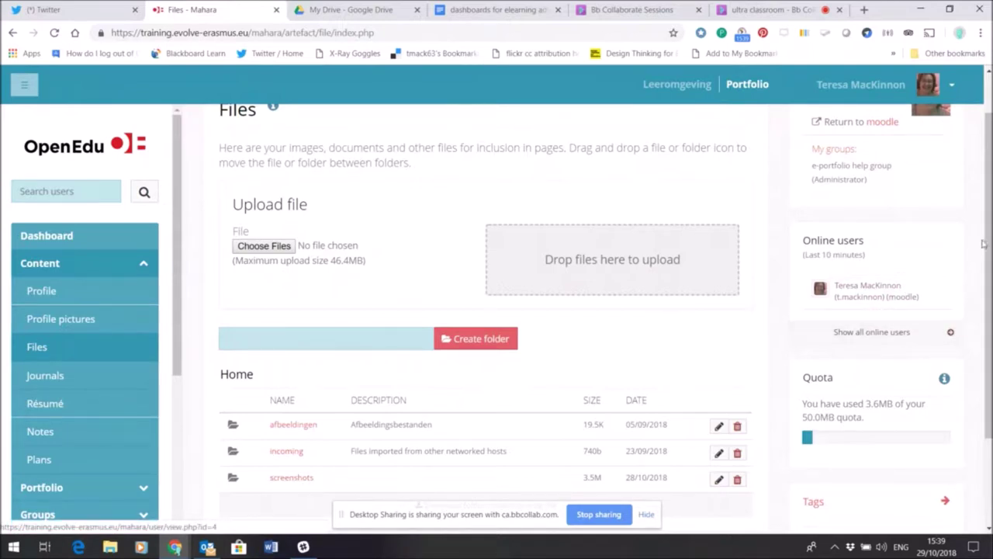
scroll(990, 242, "down", 1)
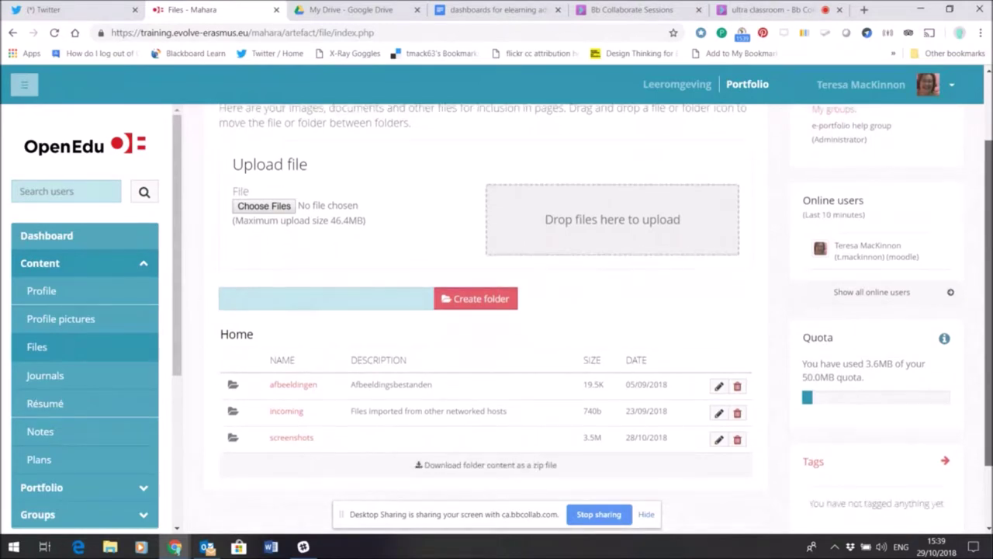
scroll(990, 243, "down", 1)
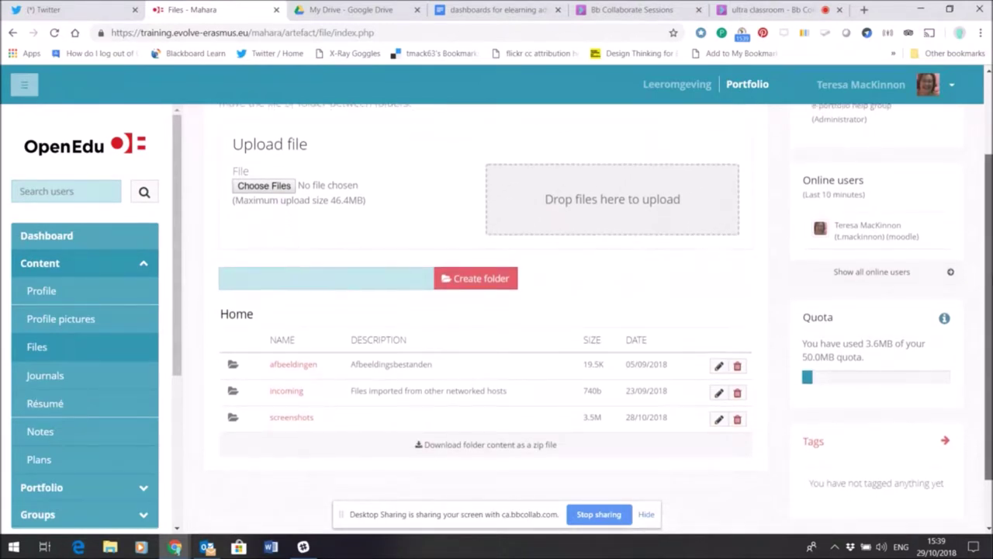
View the journal entries and the résumé's introduction page with its cover letter and personal information fields.
left_click(44, 377)
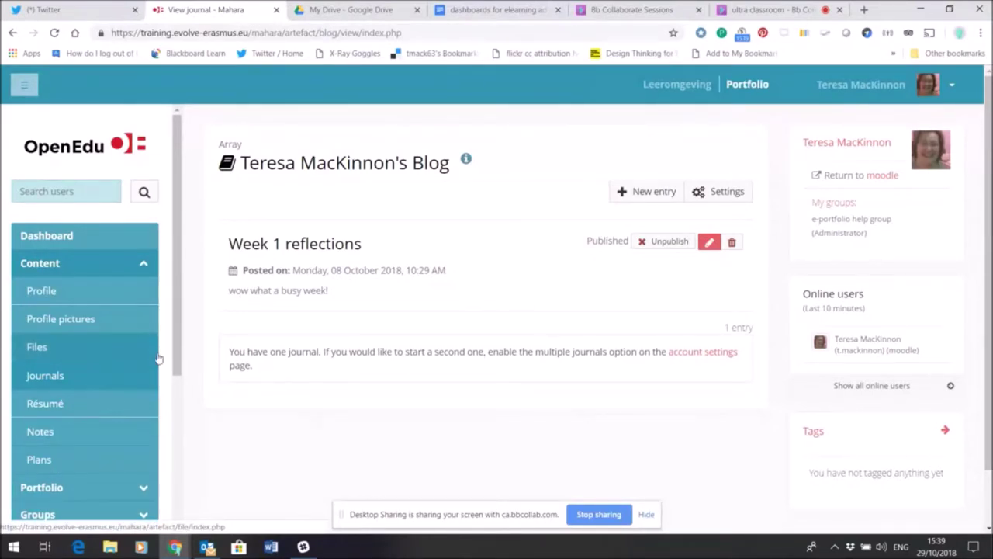
left_click_drag(179, 342, 179, 386)
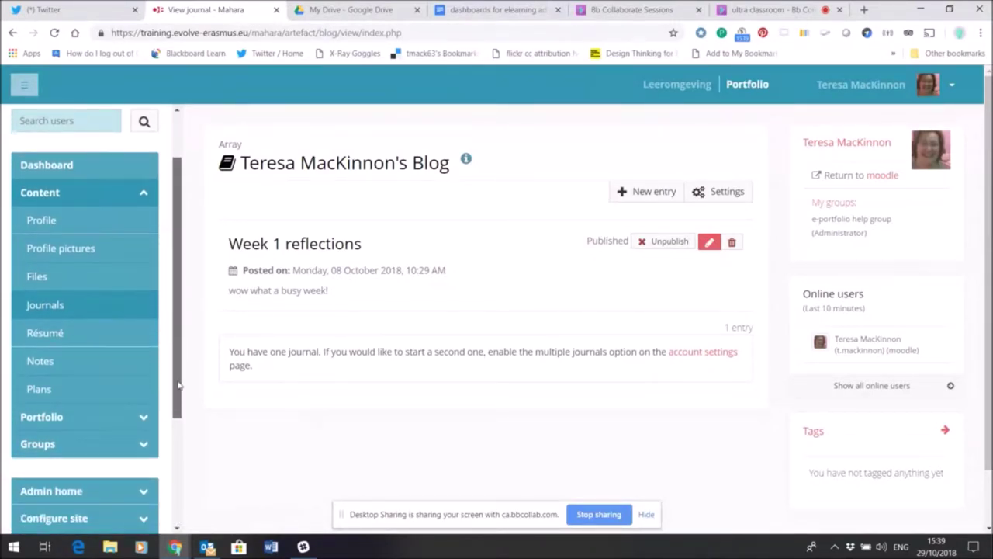
left_click(63, 334)
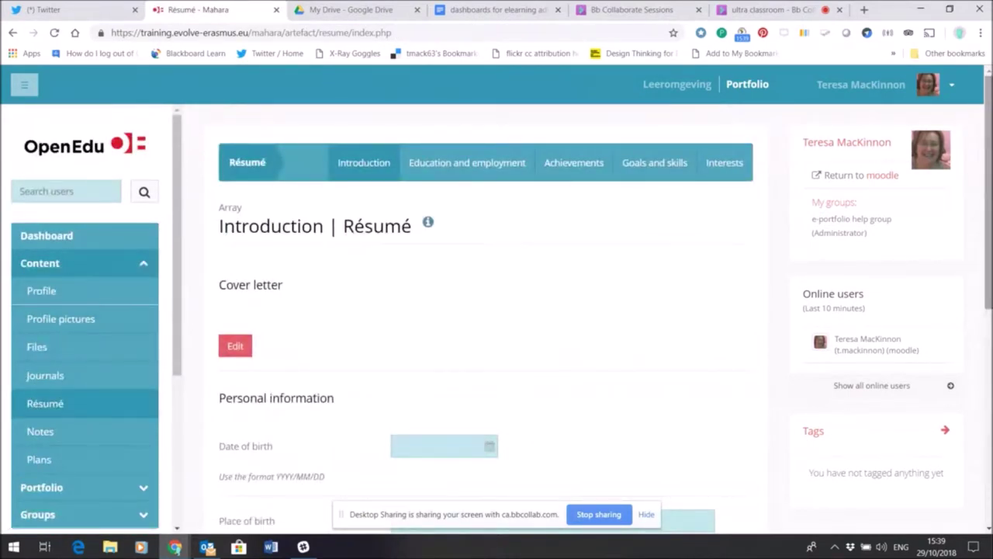
scroll(335, 325, "down", 2)
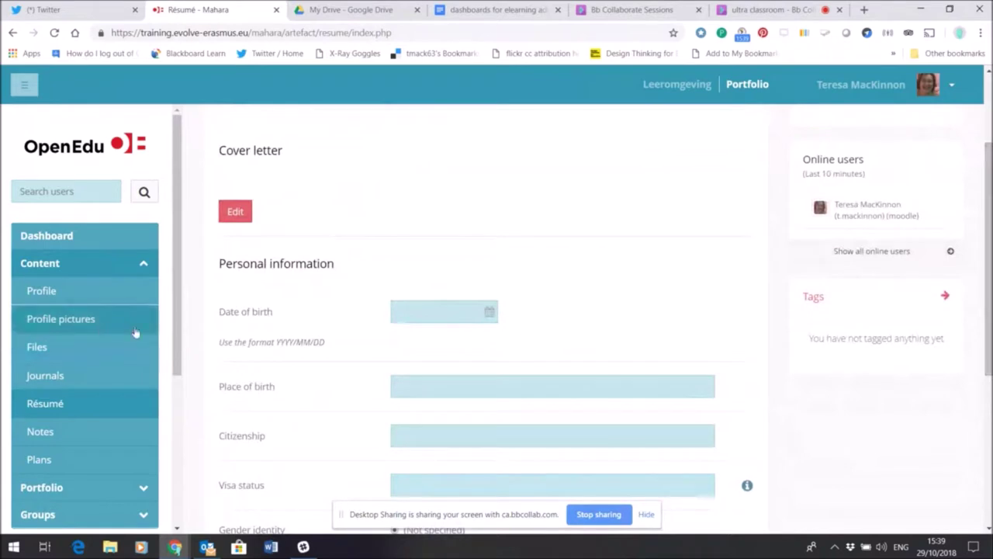
View the Notes and Plans pages, and collapse the Content section.
left_click(87, 433)
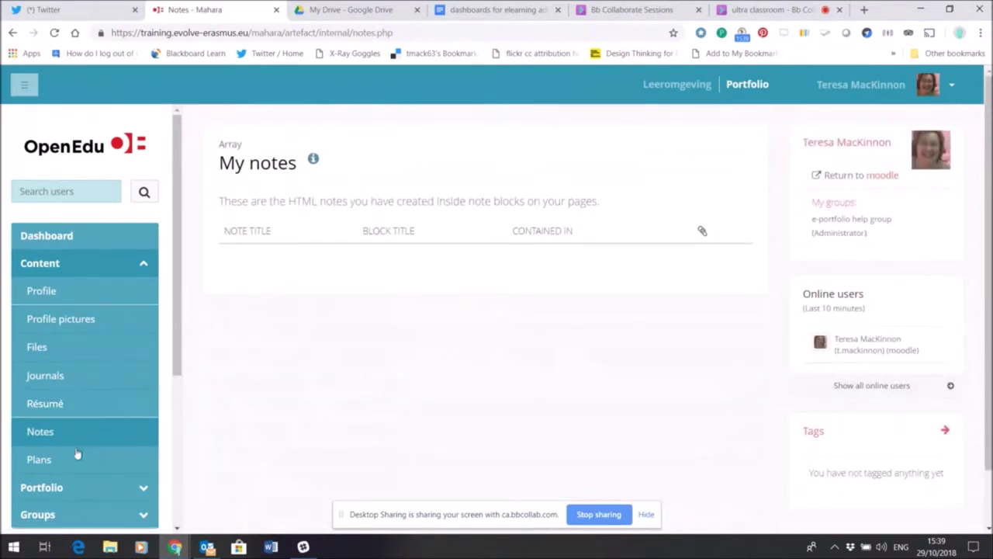
left_click(68, 462)
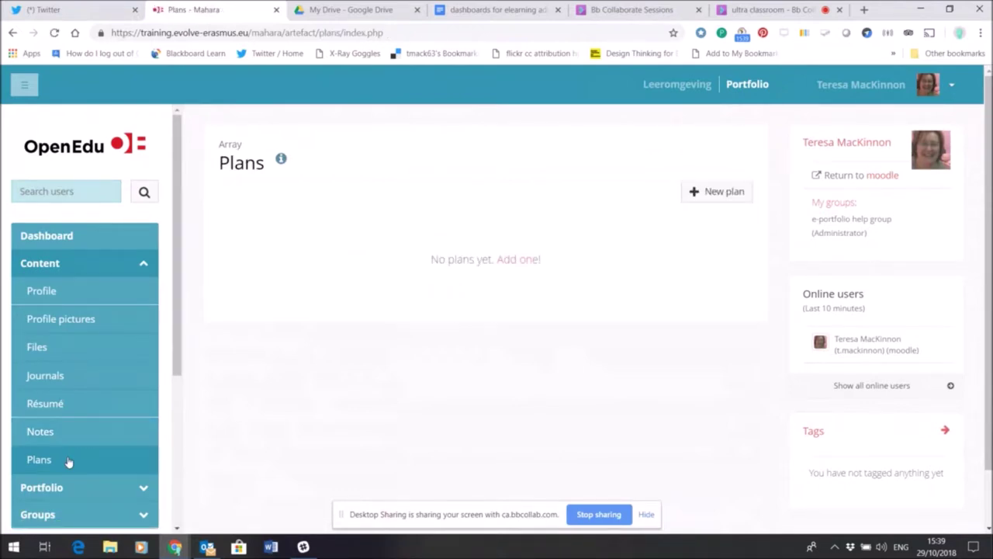
left_click_drag(177, 335, 178, 395)
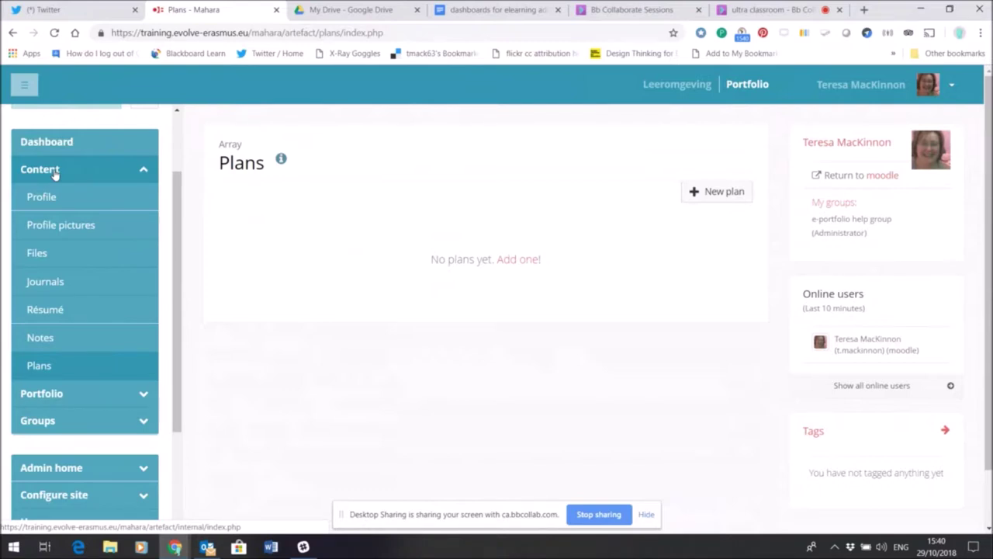
left_click(144, 171)
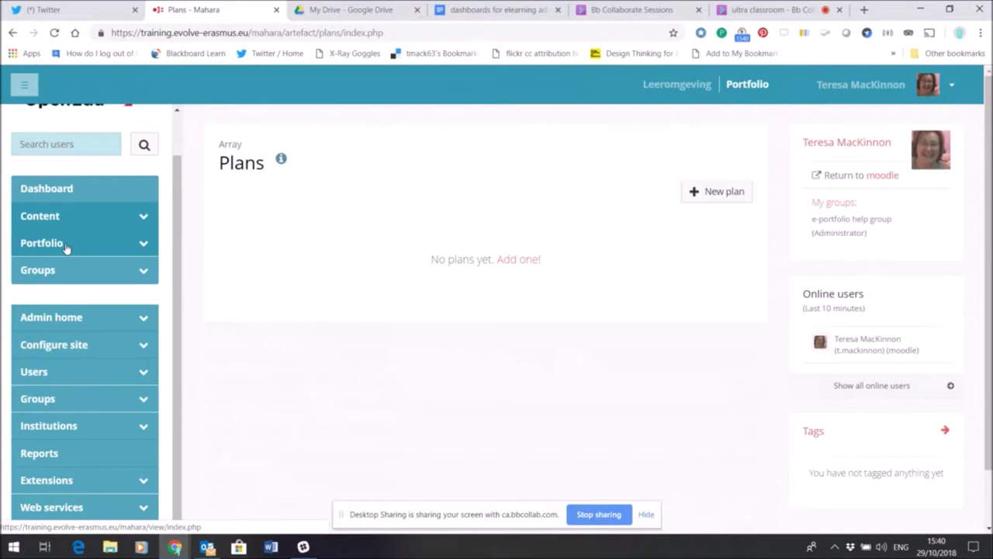
Open the portfolio's Pages and collections overview and create a new page there.
left_click(66, 247)
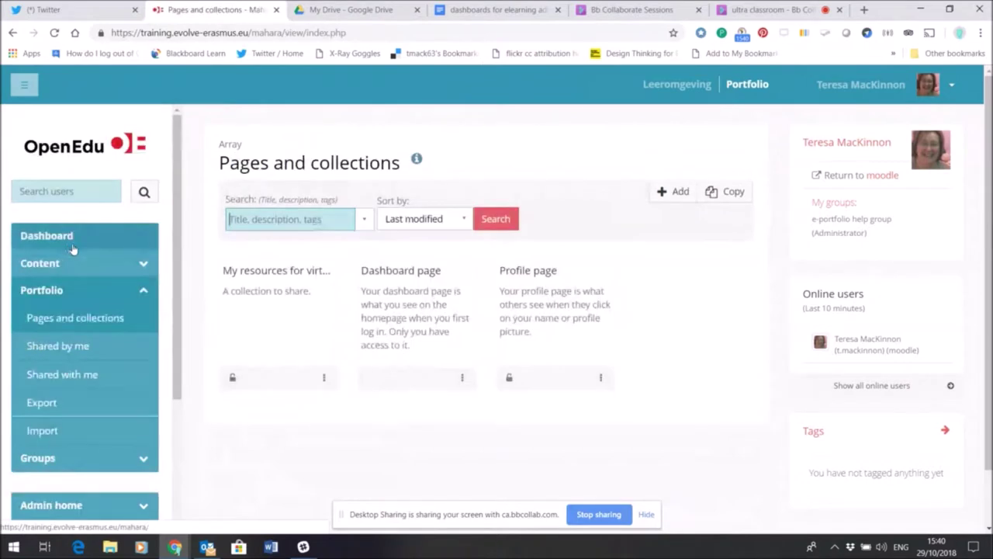
left_click_drag(179, 260, 177, 322)
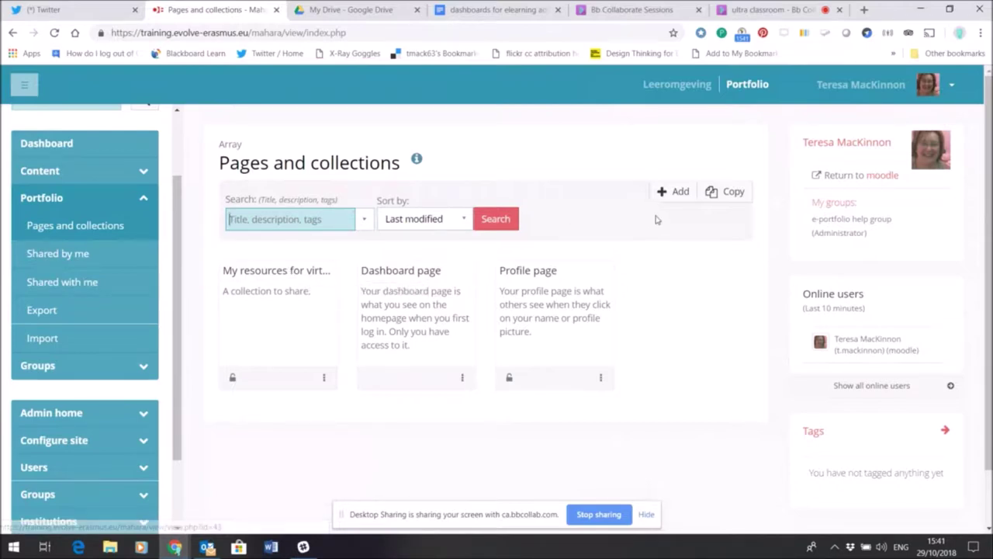
left_click(675, 194)
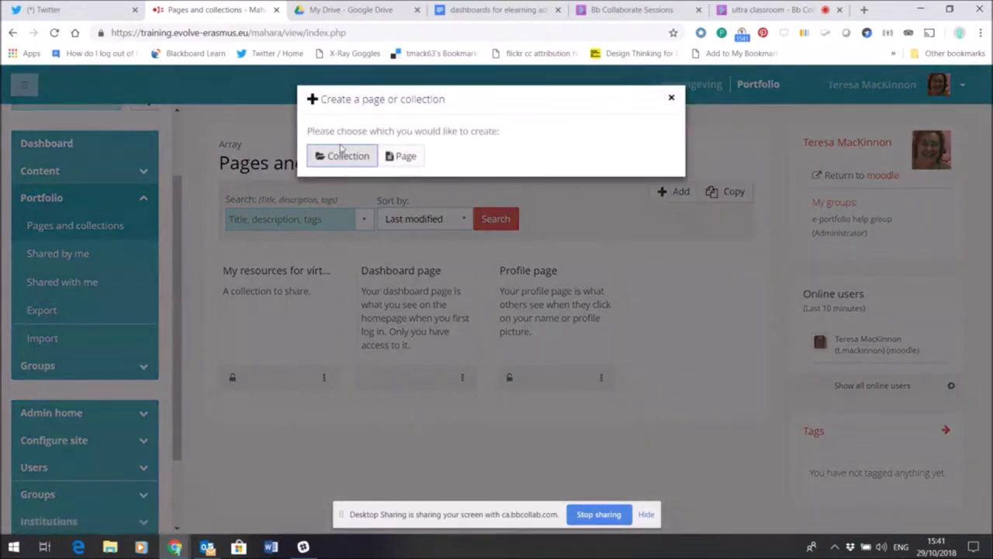
left_click(395, 160)
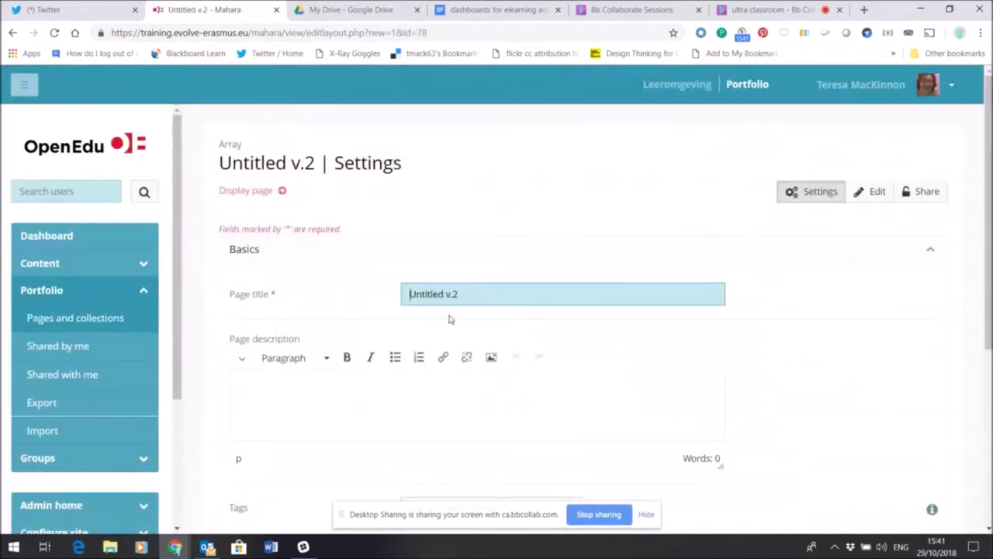
Replace the new page's title with "Test" and enter "test" as its description.
key("BackSpace")
key("BackSpace")
key("BackSpace")
key("BackSpace")
key("BackSpace")
key("BackSpace")
key("BackSpace")
key("BackSpace")
key("BackSpace")
key("BackSpace")
type("Tes")
left_click(291, 398)
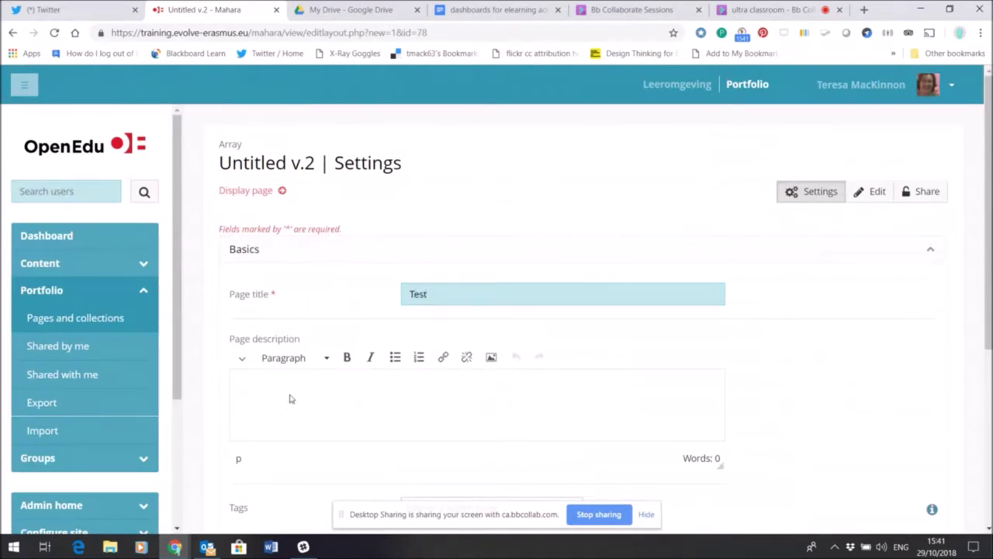
type("test")
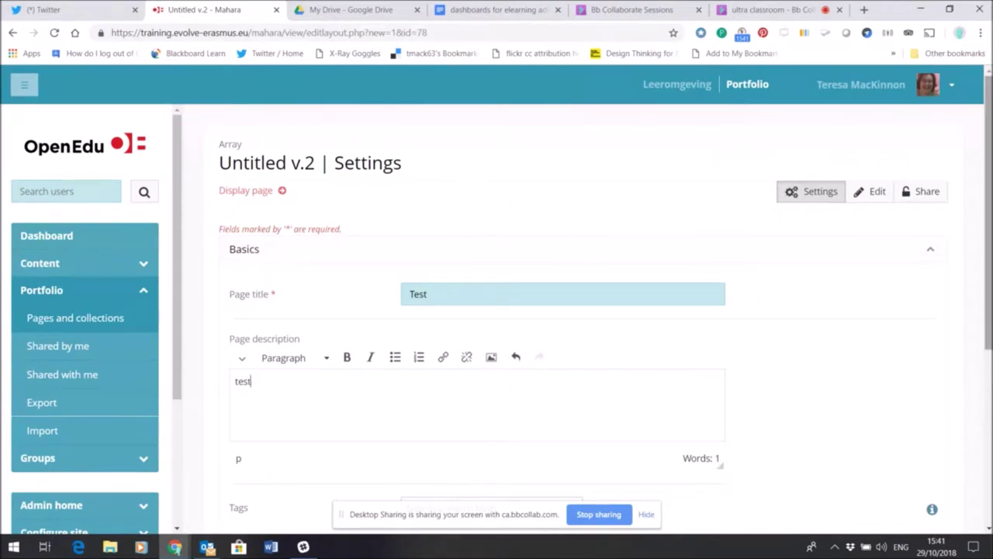
Select the one-row layout with two equal columns for the page and look through the multi-row and custom layout options.
scroll(496, 310, "down", 3)
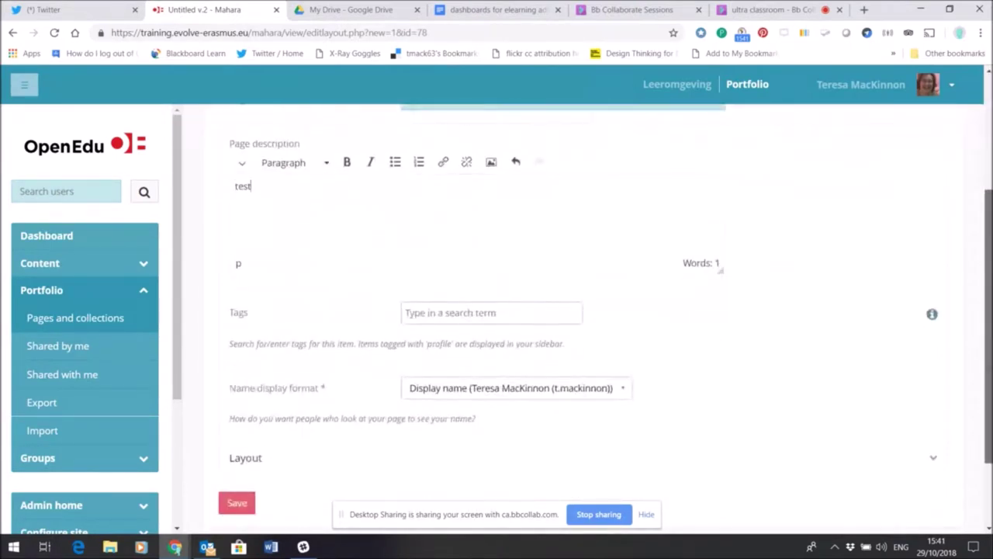
scroll(496, 311, "down", 1)
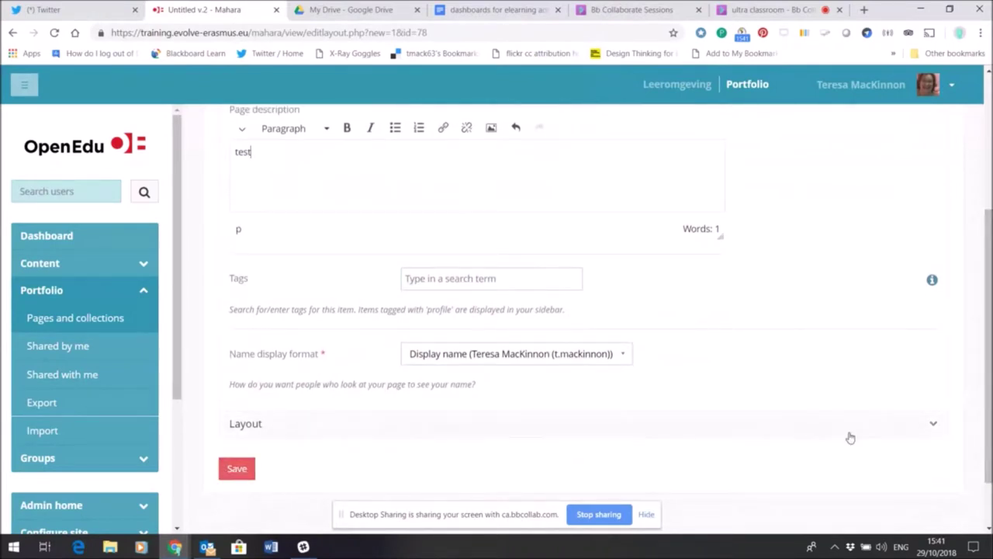
left_click(933, 423)
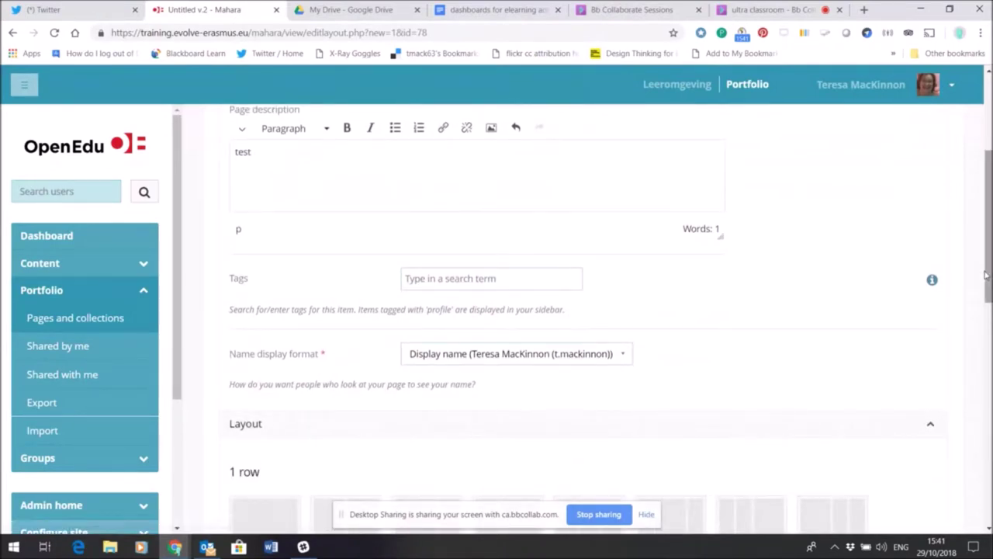
left_click_drag(986, 275, 986, 348)
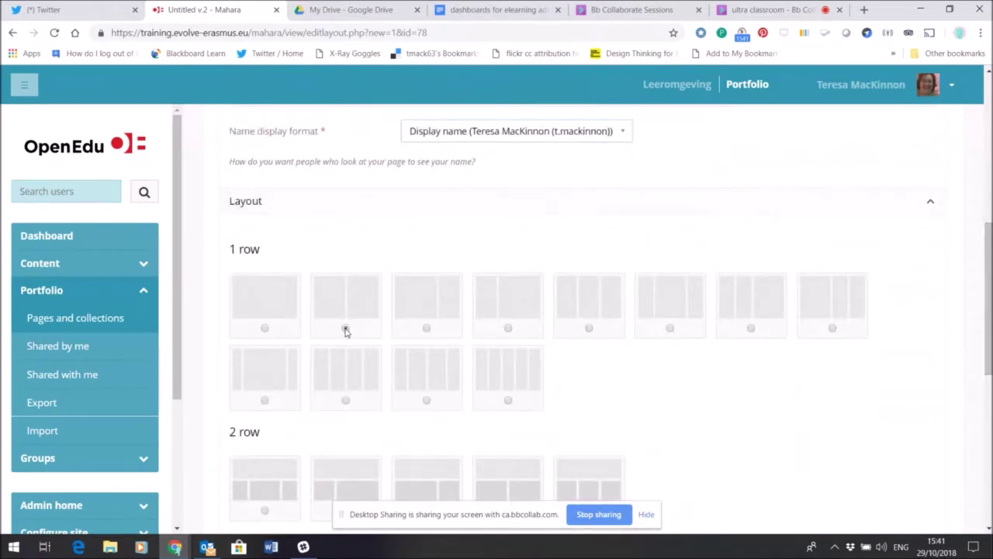
left_click(345, 328)
left_click_drag(988, 295, 988, 312)
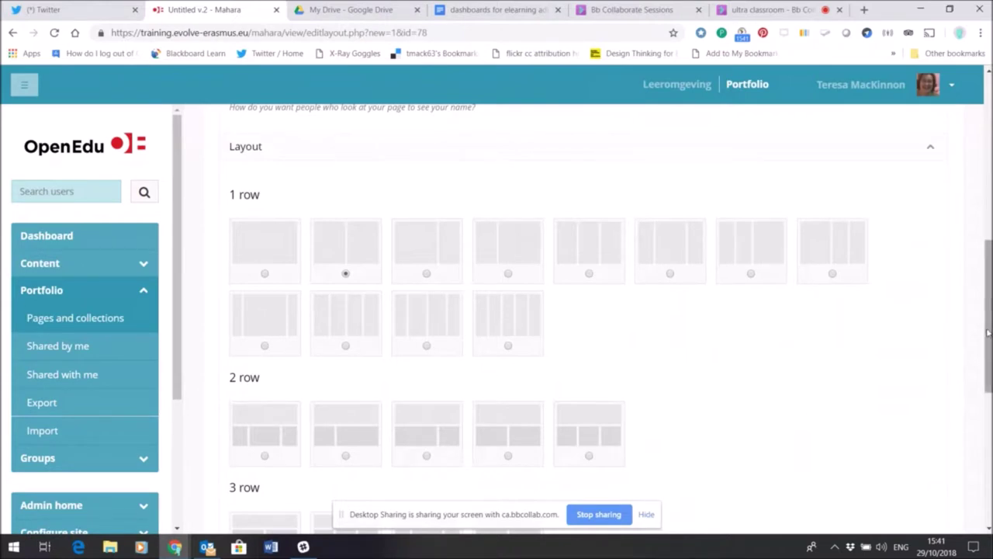
scroll(989, 326, "down", 3)
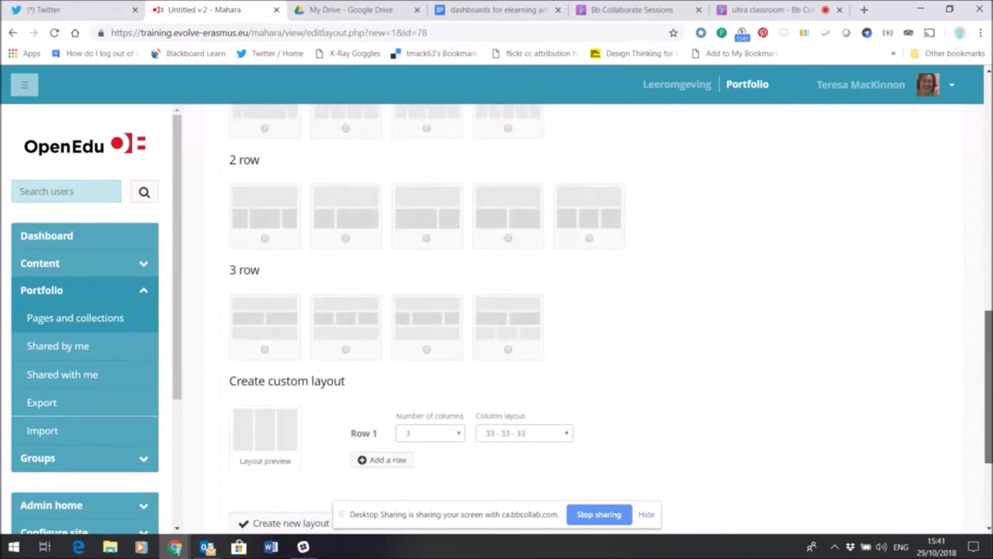
scroll(988, 334, "down", 1)
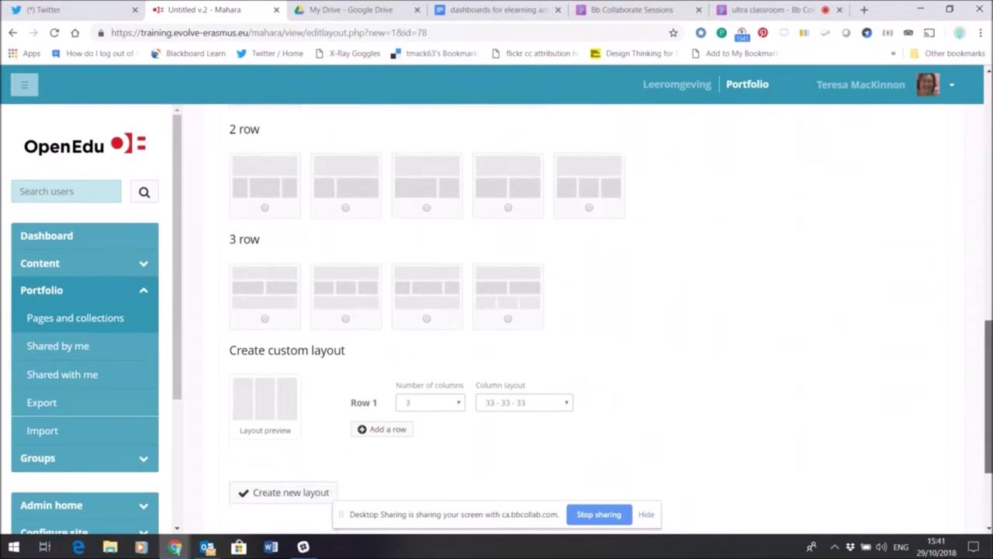
scroll(990, 392, "up", 2)
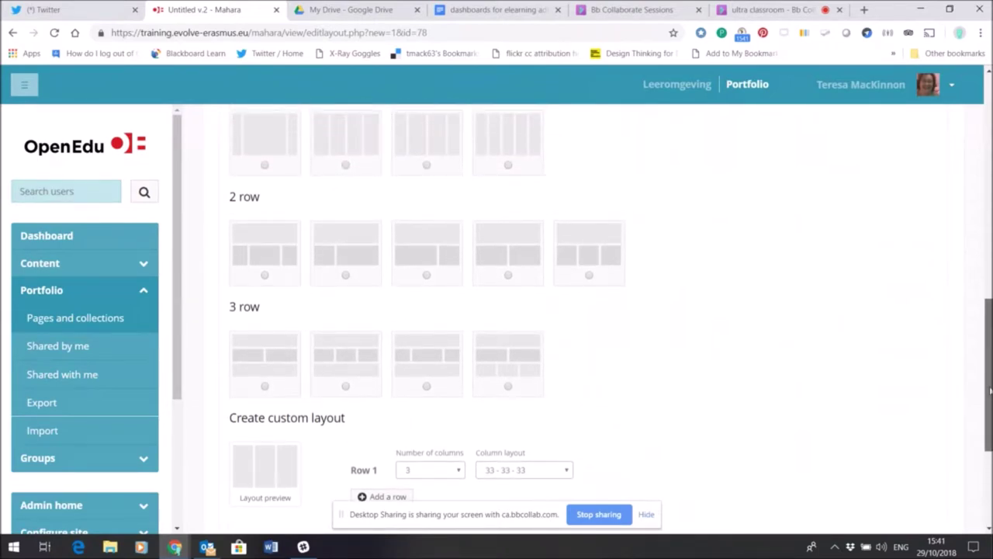
Save the page's layout and list the media block types available for the page.
scroll(991, 392, "down", 2)
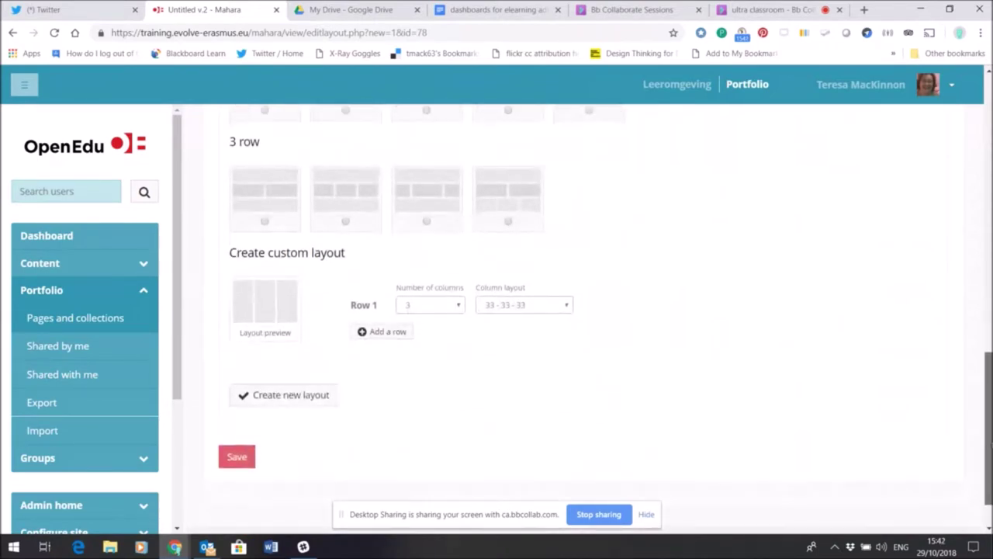
left_click(236, 467)
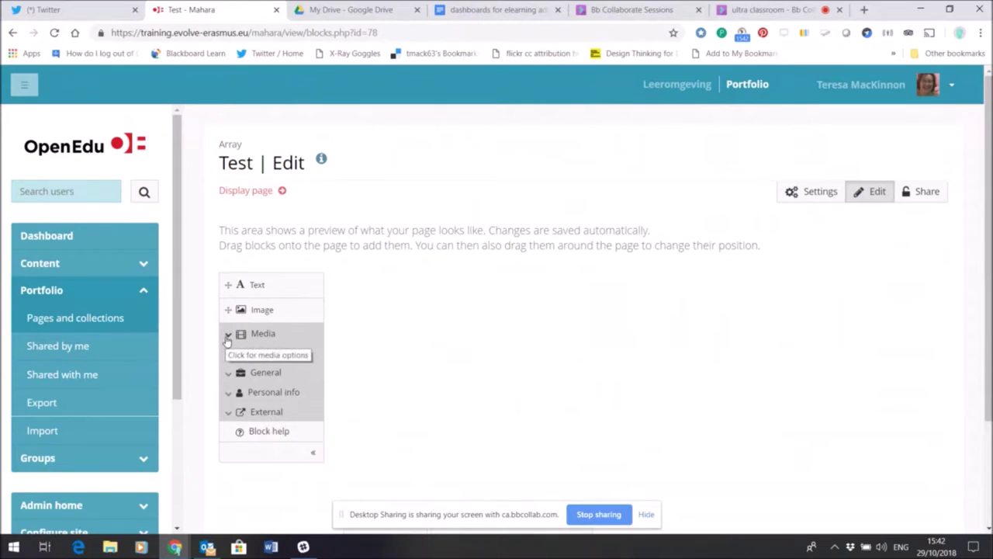
left_click(228, 336)
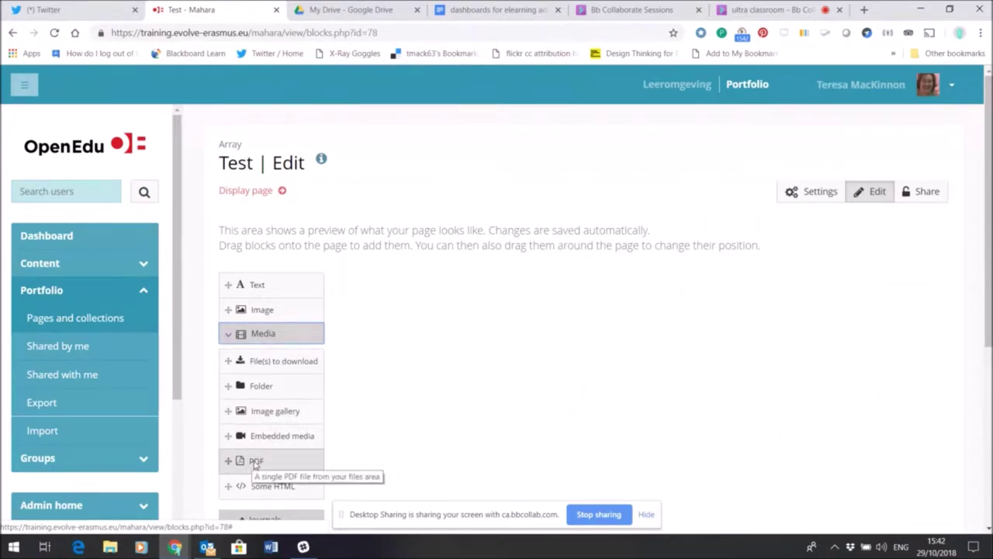
Add a text block to the first column titled "This is my page" with the content "Here i will write about..." and save it.
left_click_drag(257, 286, 510, 295)
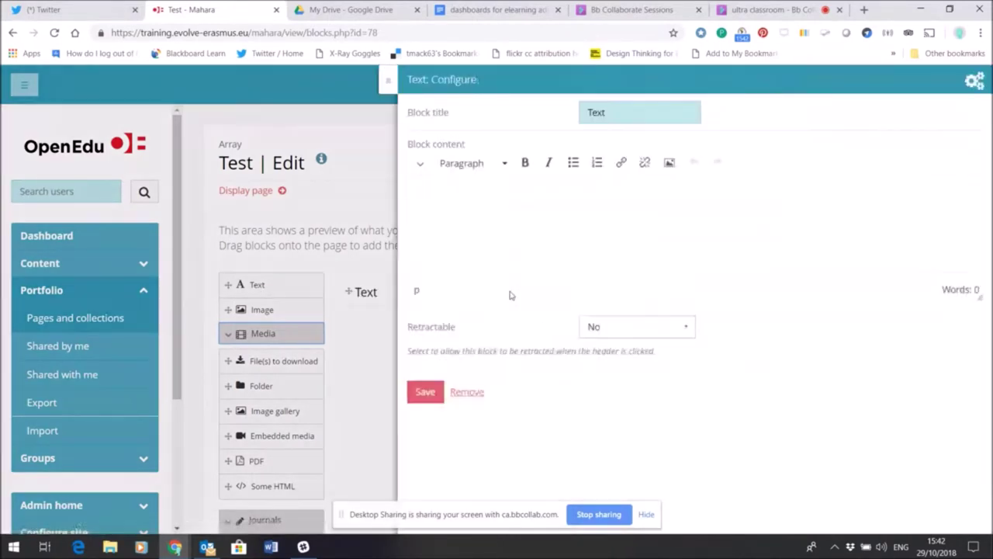
key("BackSpace")
key("BackSpace")
key("BackSpace")
key("BackSpace")
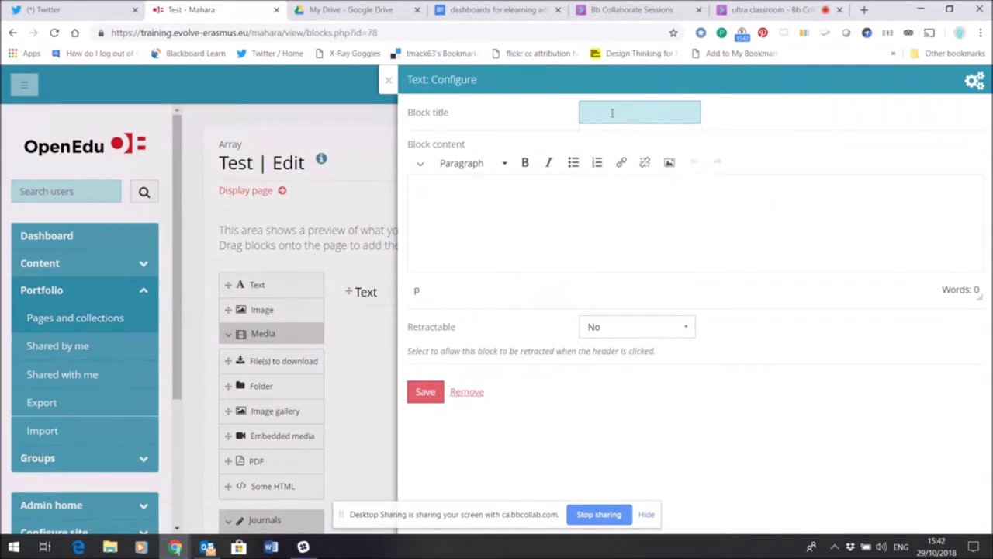
type("This is my page")
left_click(539, 237)
type("Here i")
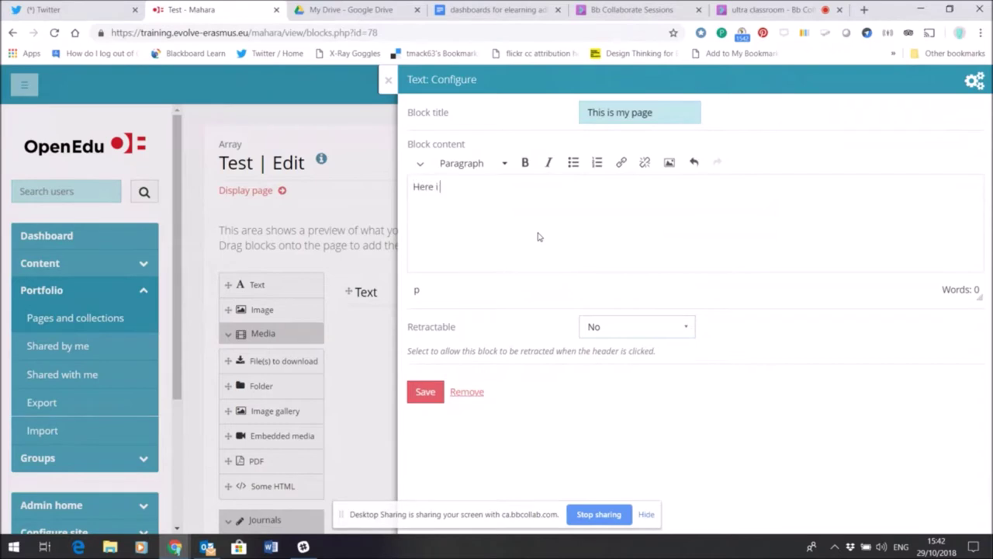
type(" will write about...")
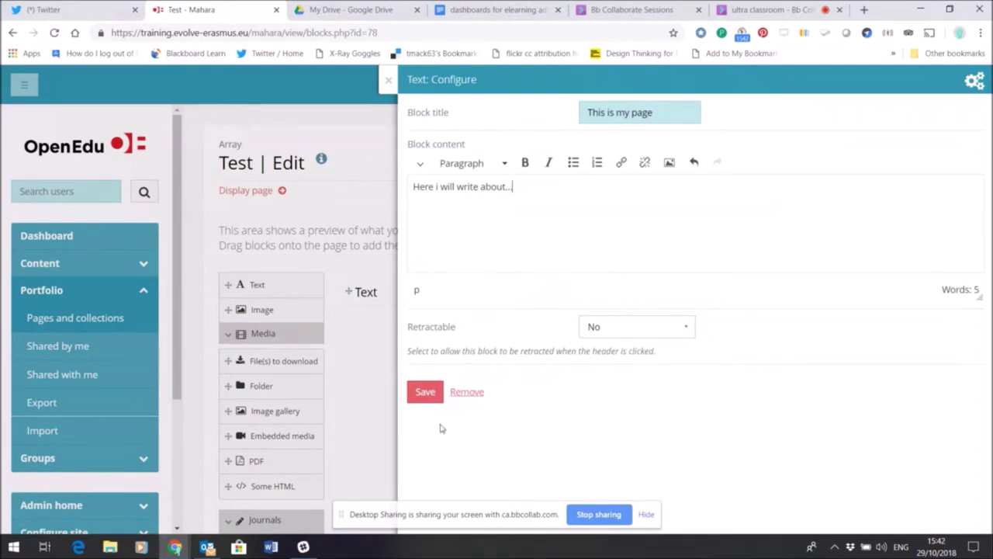
left_click(426, 392)
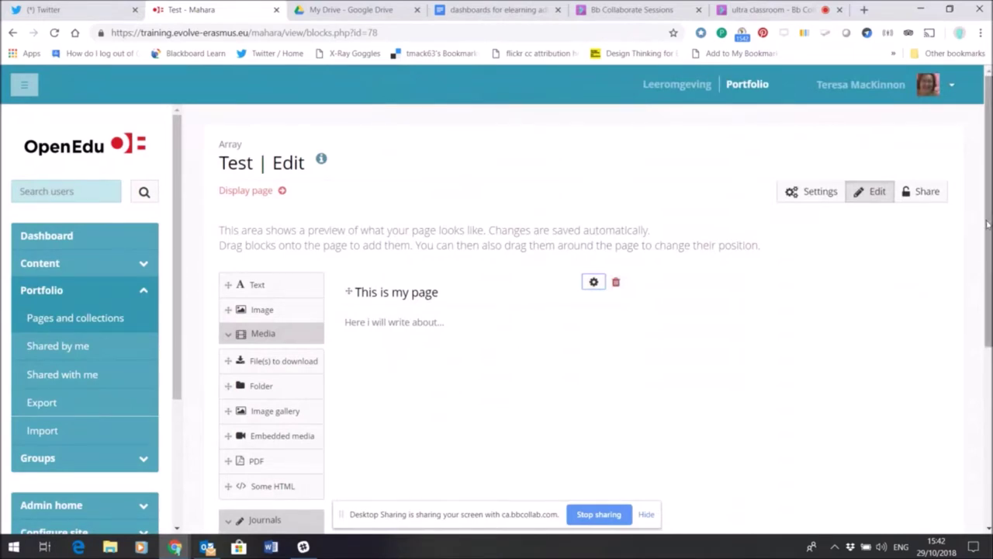
Add a Profile information block to the second column showing first name, last name and the Profielafbeelding profile picture, and save it.
scroll(987, 224, "down", 3)
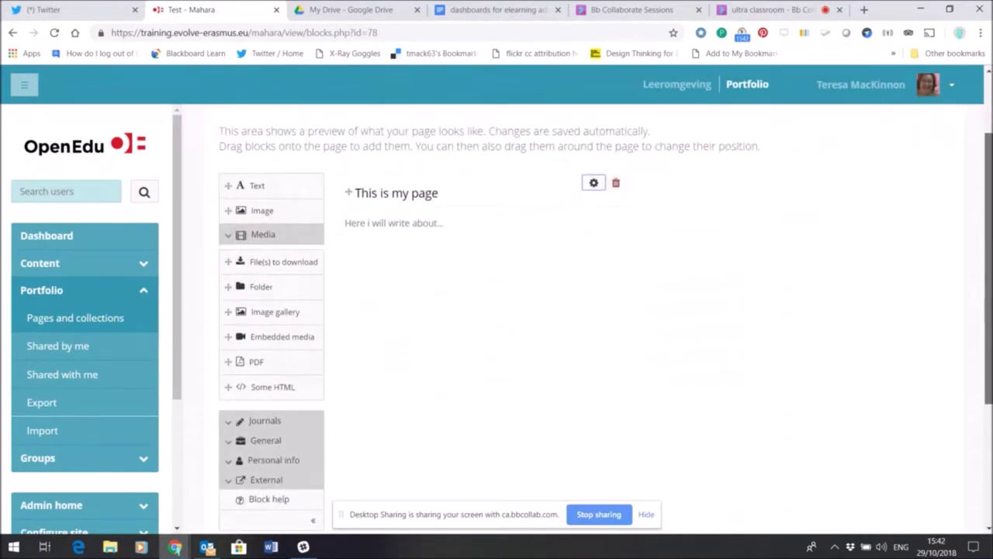
scroll(230, 245, "up", 1)
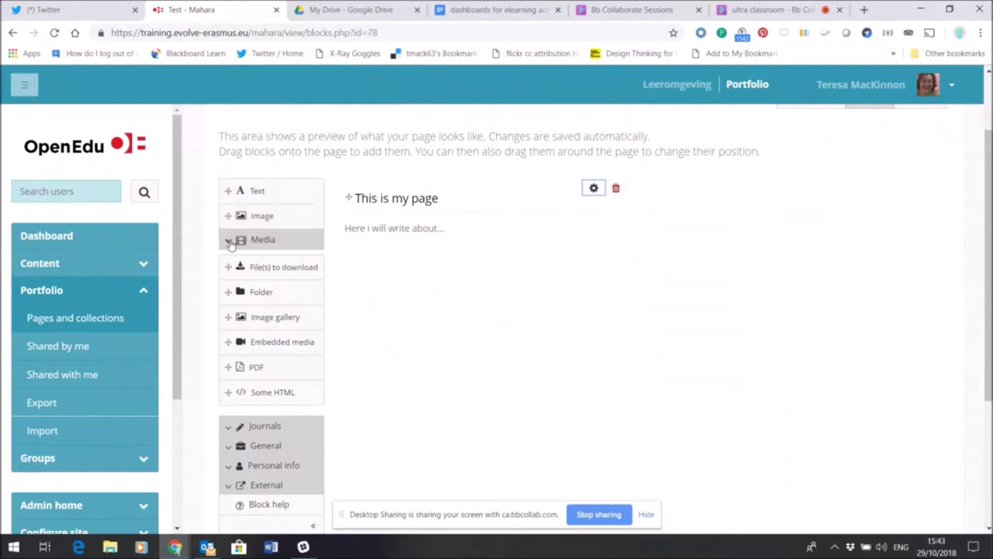
left_click(230, 243)
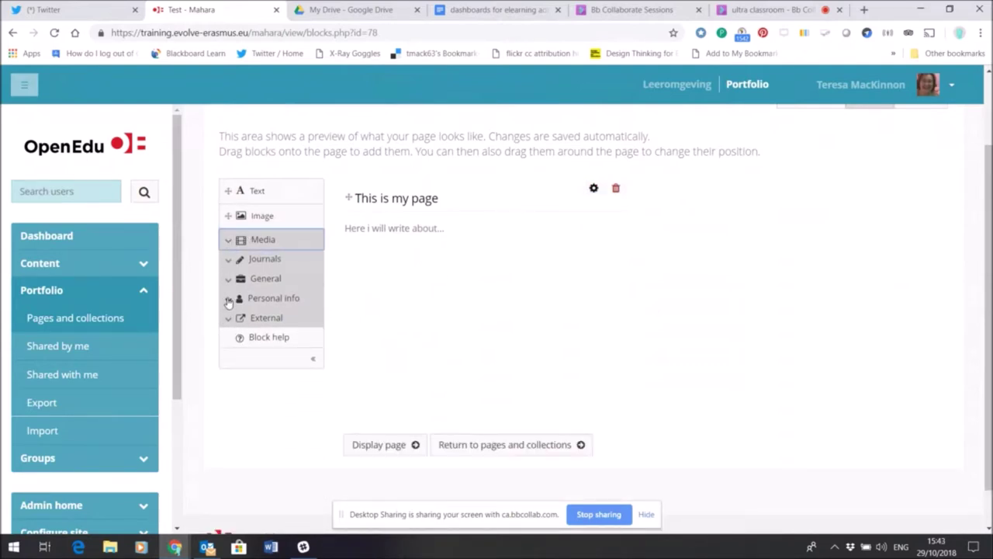
left_click(229, 300)
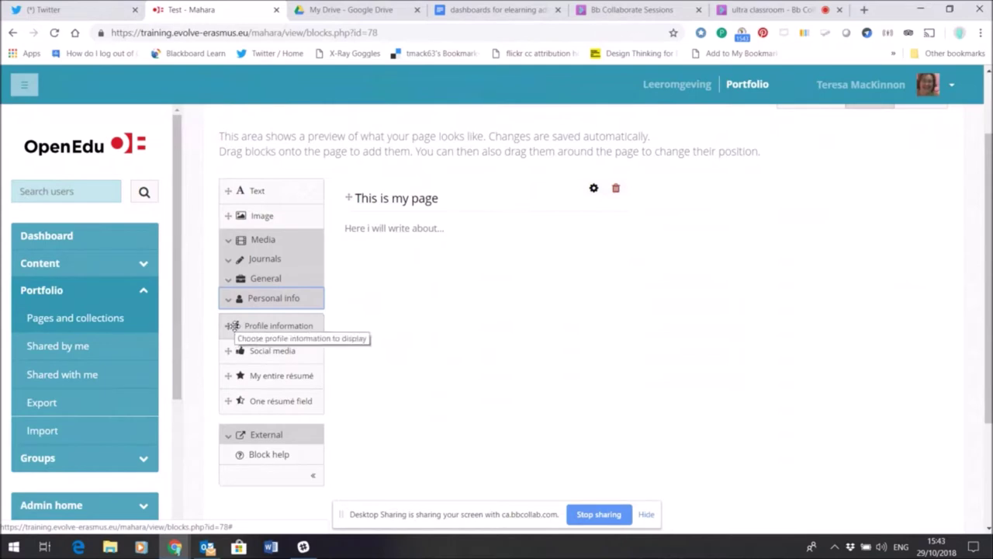
left_click_drag(233, 326, 698, 231)
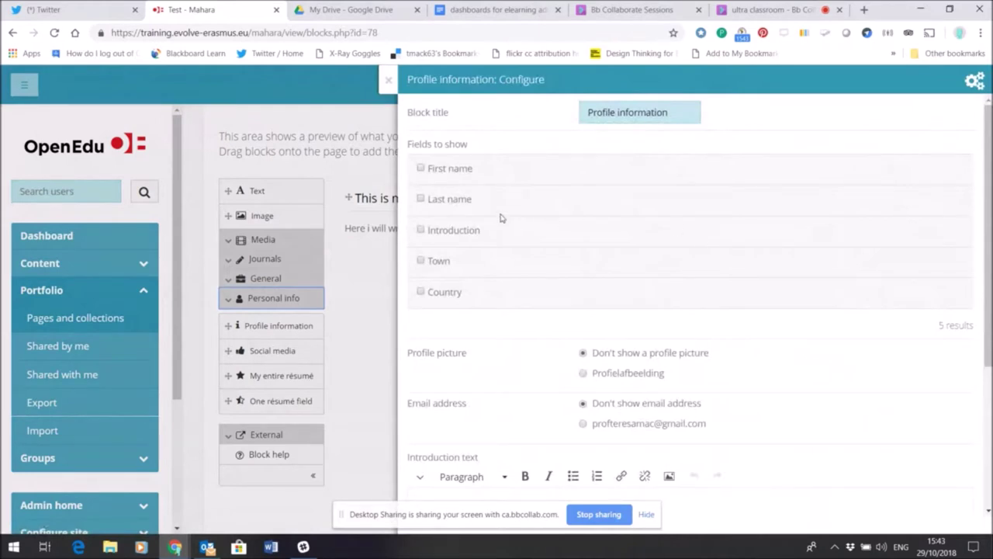
left_click(422, 169)
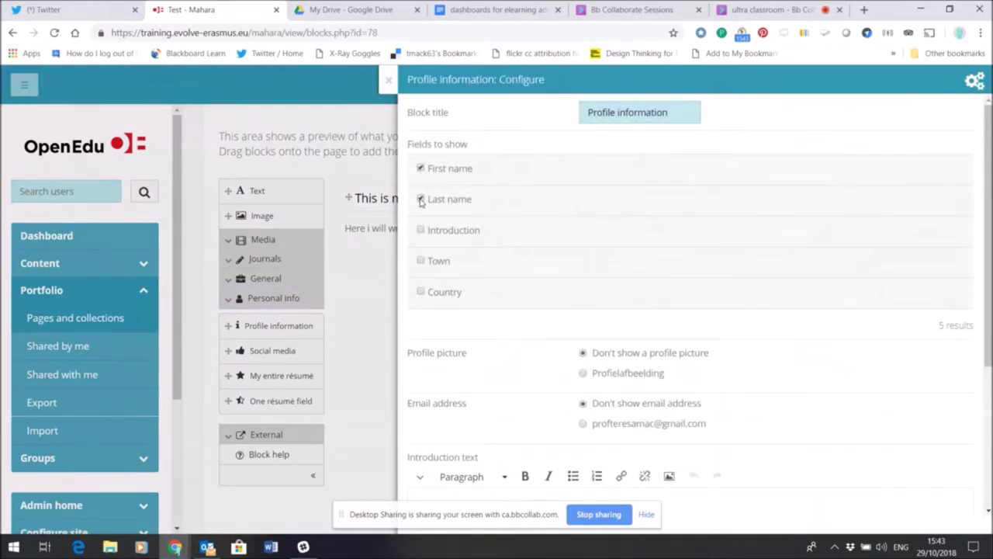
left_click(583, 373)
scroll(583, 379, "down", 1)
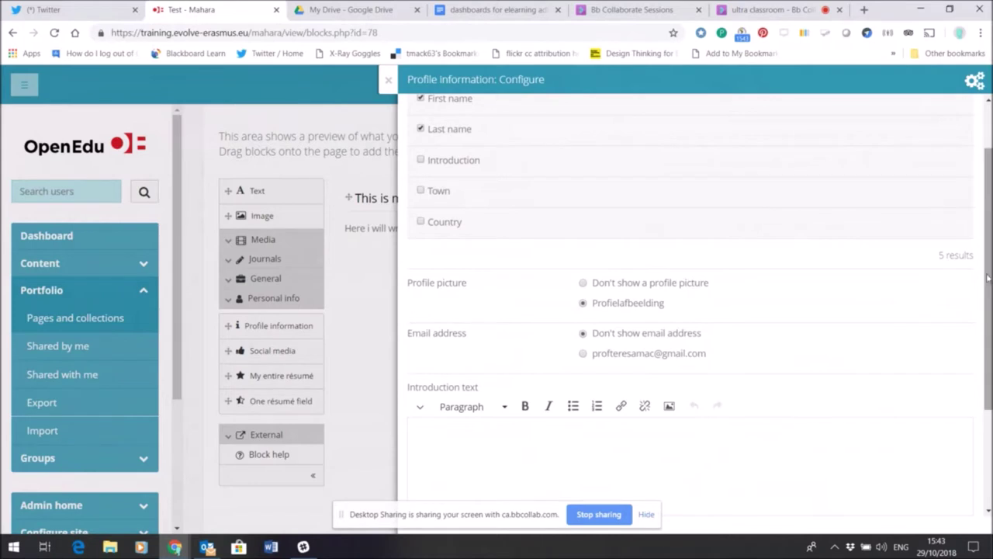
scroll(690, 302, "down", 2)
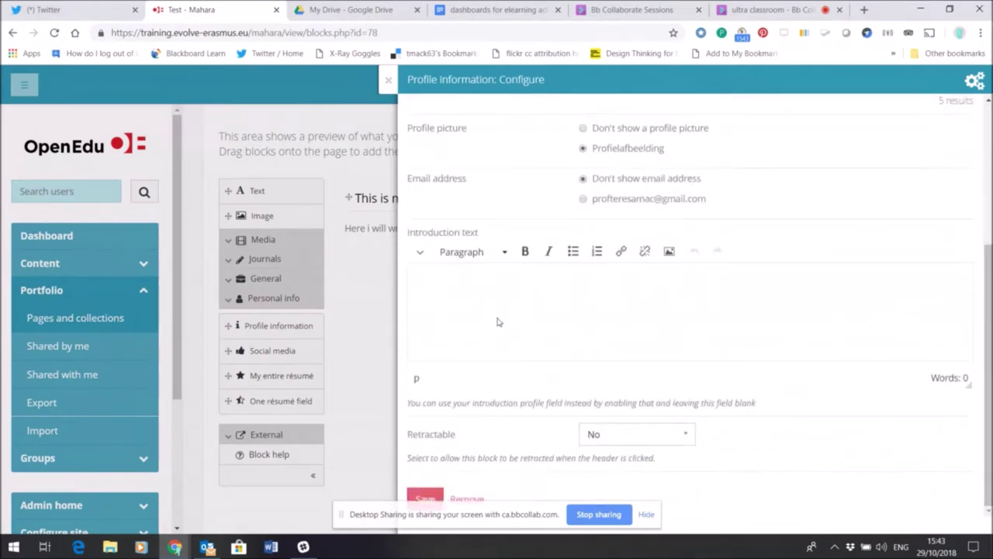
left_click(419, 498)
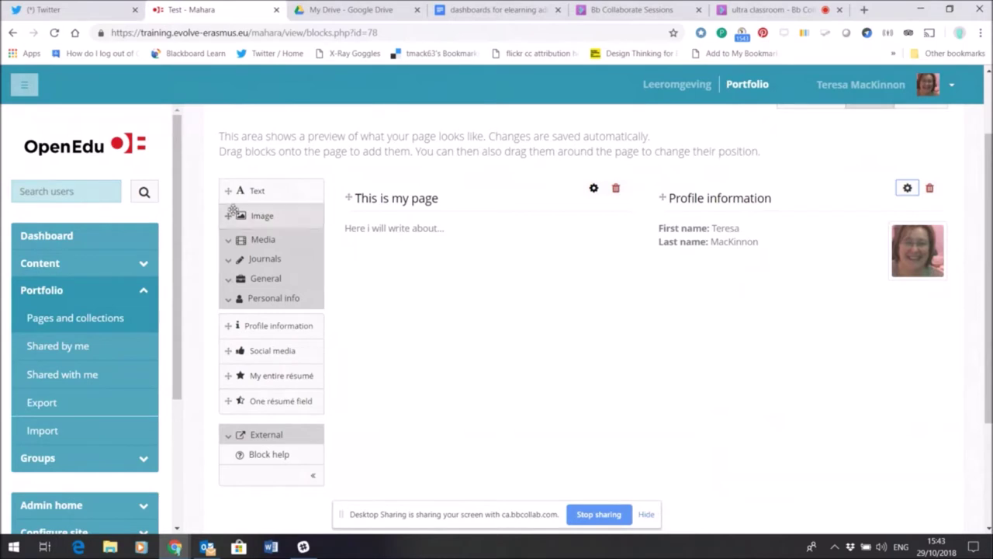
Add an Open Badges block below the text block and take a look at the linked Open Badge Passport site.
left_click(227, 436)
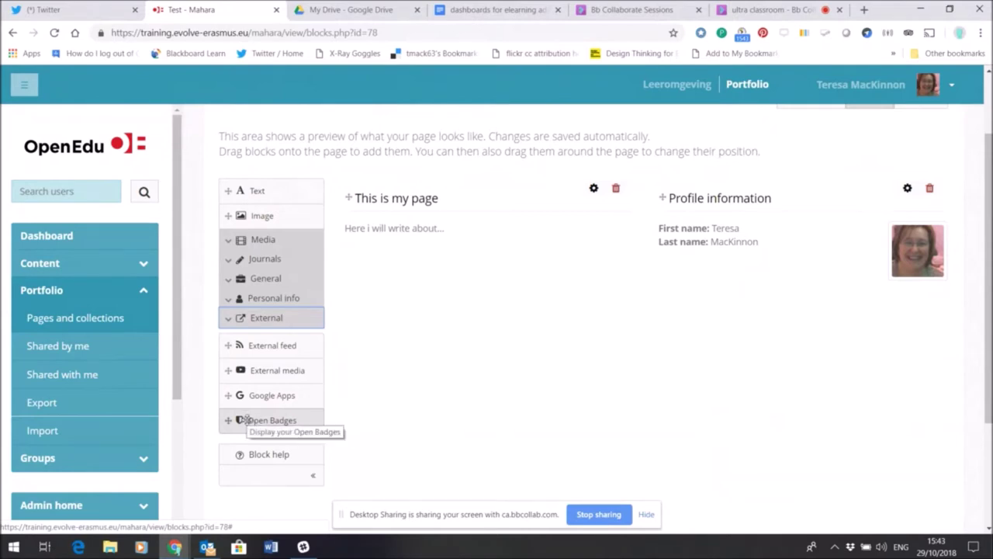
left_click_drag(250, 420, 505, 342)
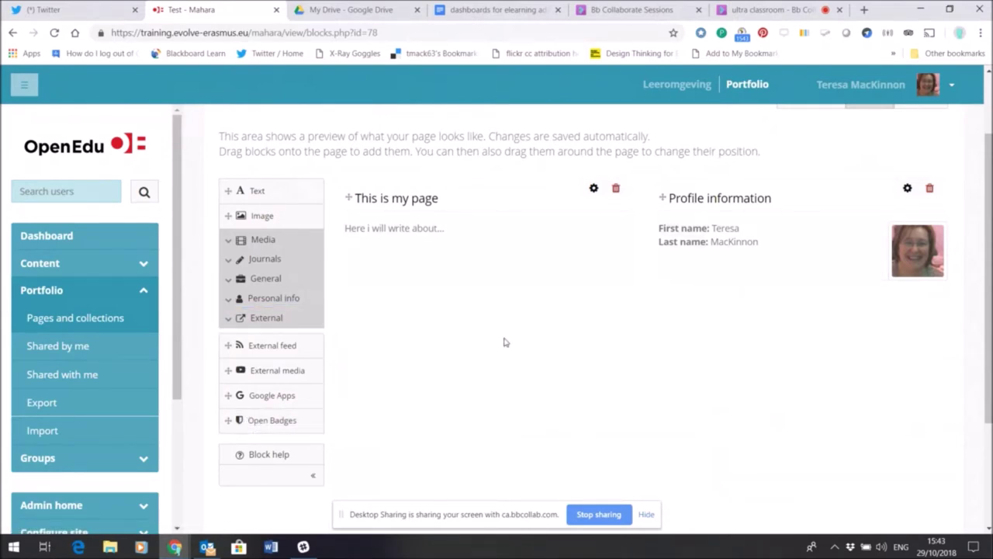
left_click_drag(271, 420, 581, 269)
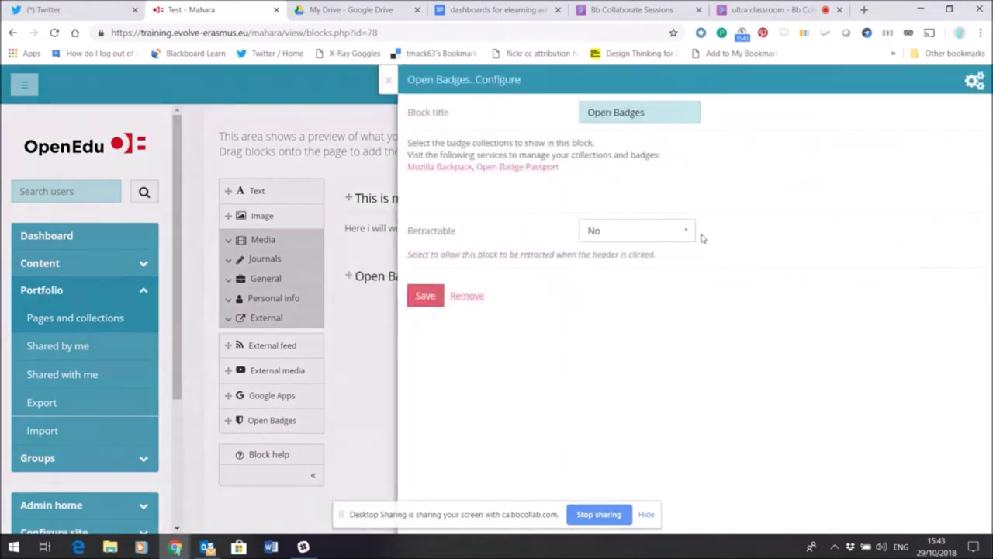
left_click(504, 168)
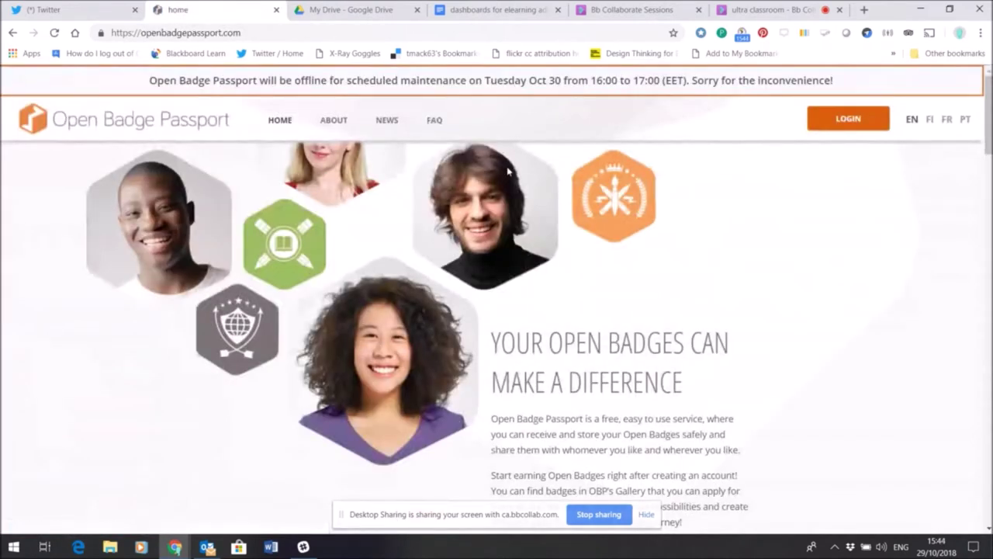
key("alt+Left")
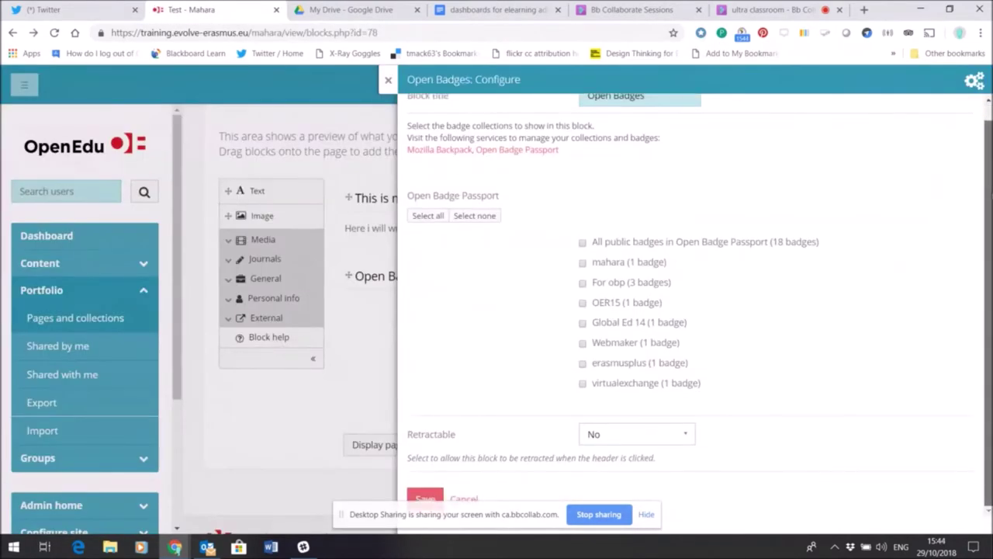
Select the mahara and virtualexchange collections from Open Badge Passport for the Open Badges block and save it.
scroll(690, 310, "down", 2)
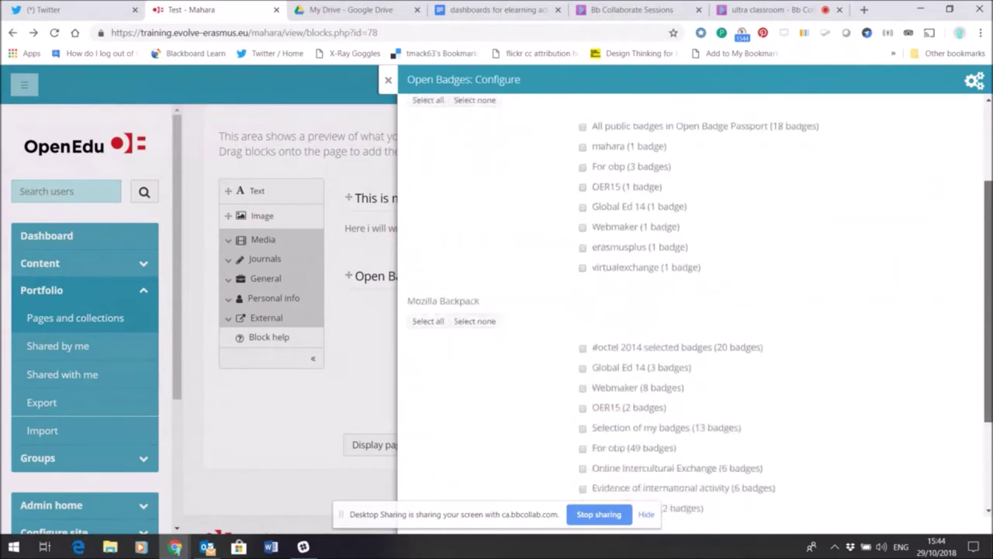
scroll(691, 310, "down", 2)
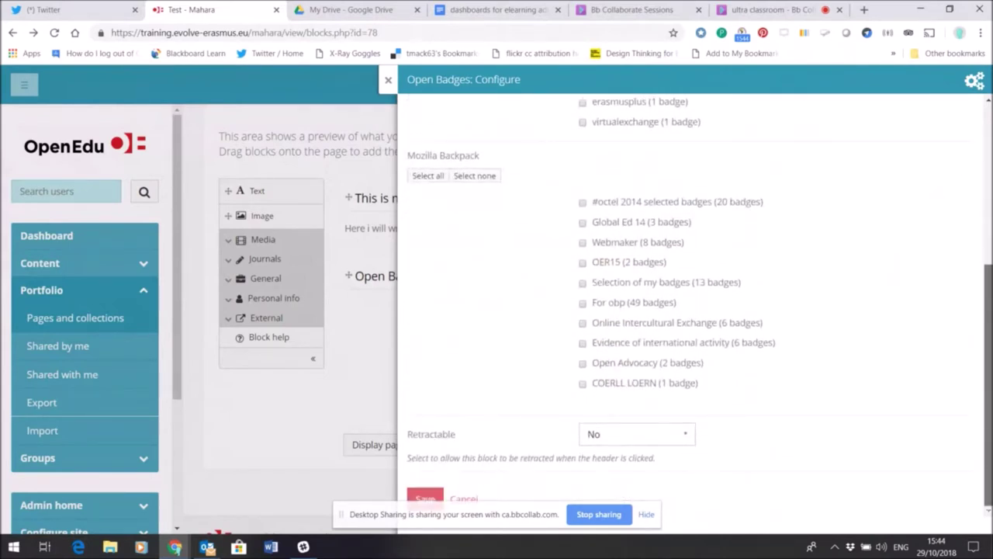
left_click_drag(990, 349, 990, 302)
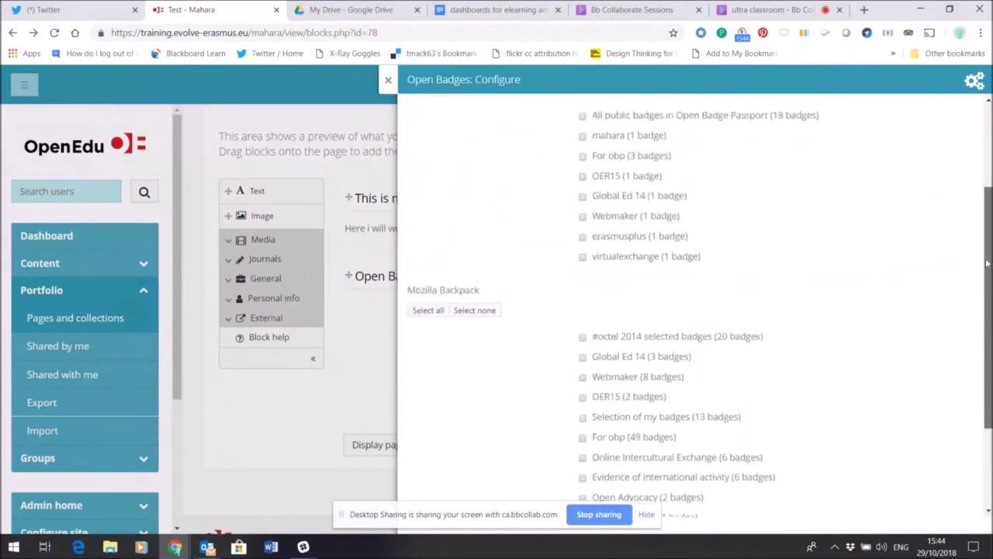
scroll(987, 264, "up", 1)
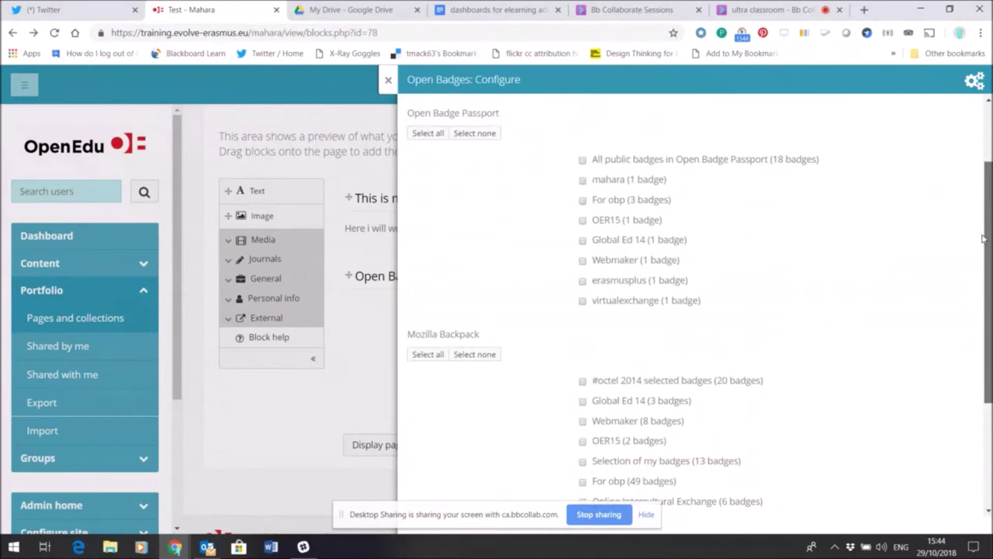
left_click(583, 181)
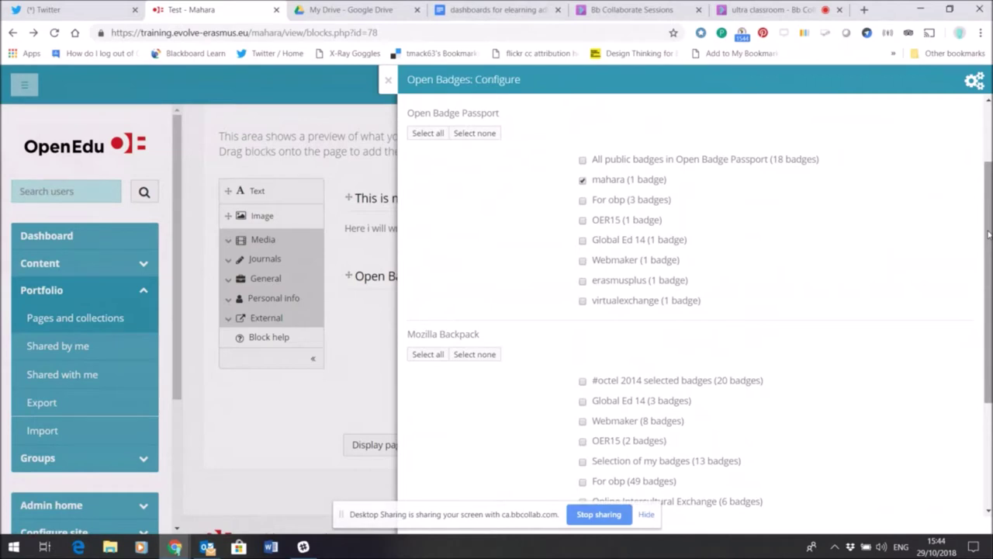
left_click(583, 301)
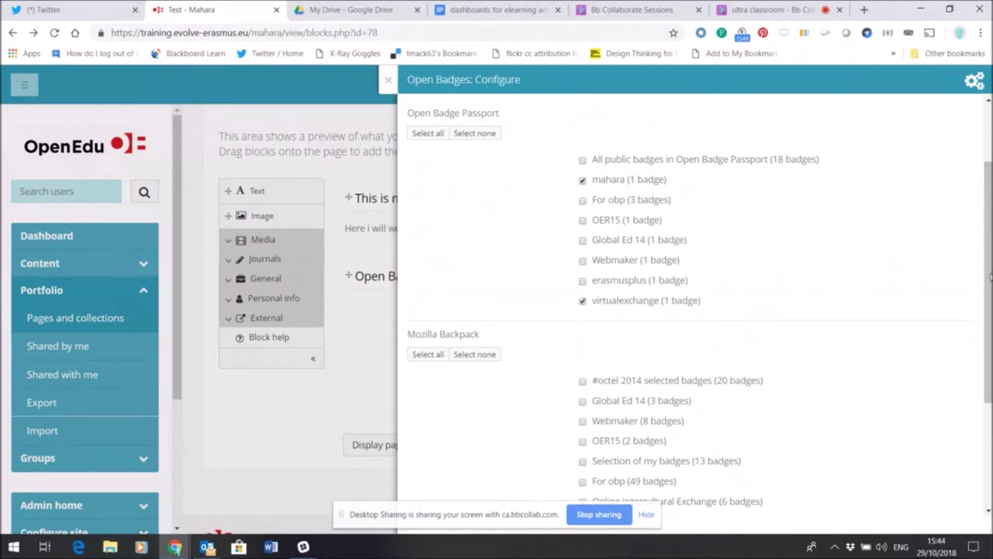
left_click_drag(990, 276, 989, 377)
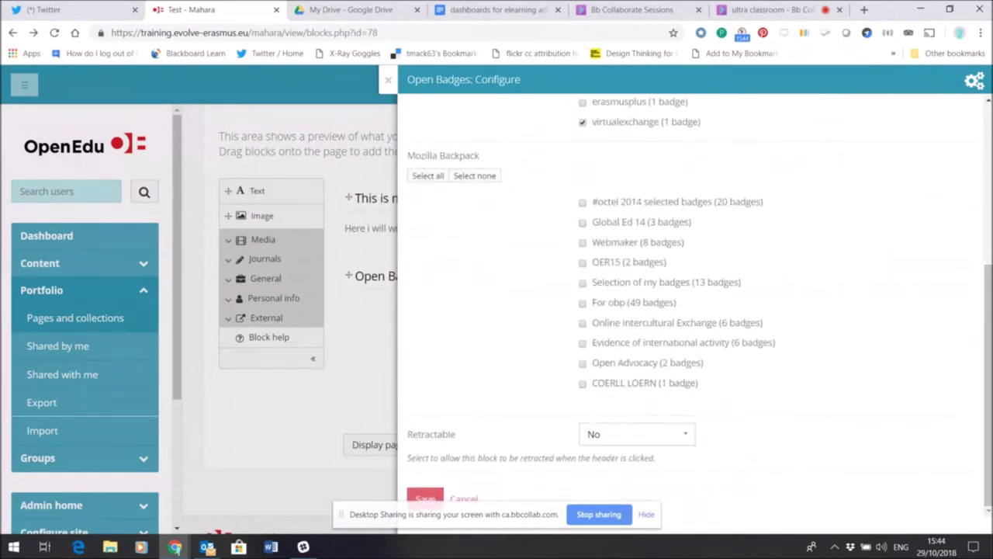
left_click(423, 499)
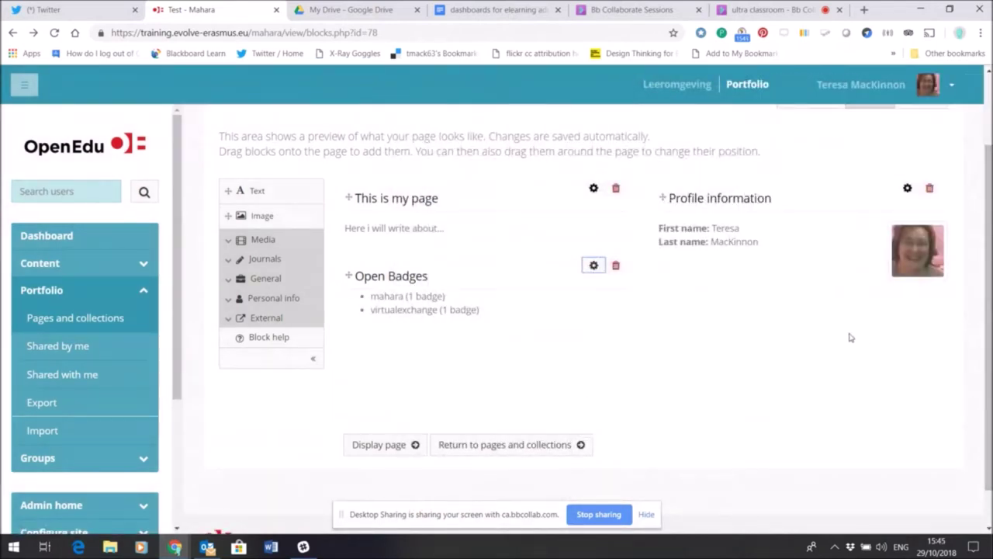
Display the Test page and look through its blocks and comments section.
scroll(849, 337, "down", 1)
scroll(850, 201, "up", 2)
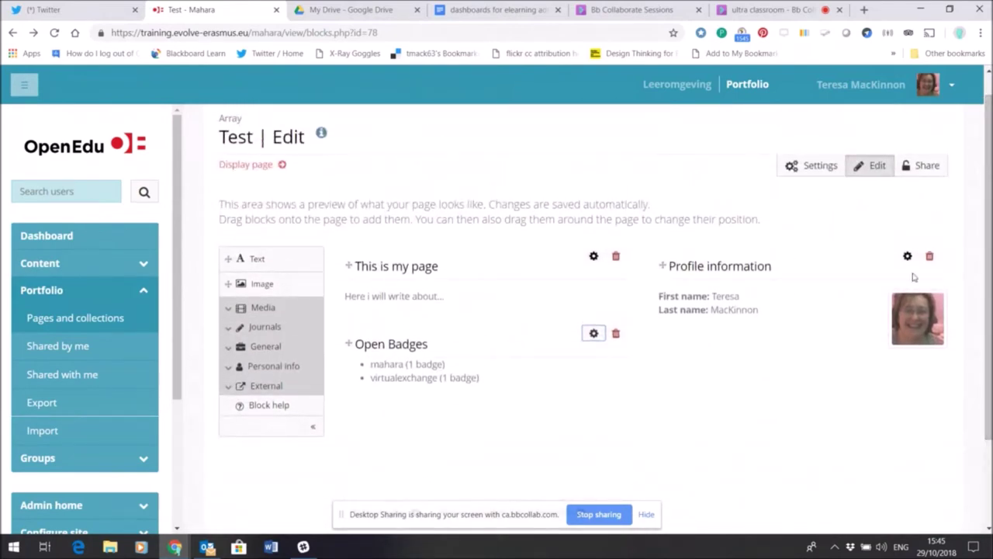
scroll(915, 277, "down", 3)
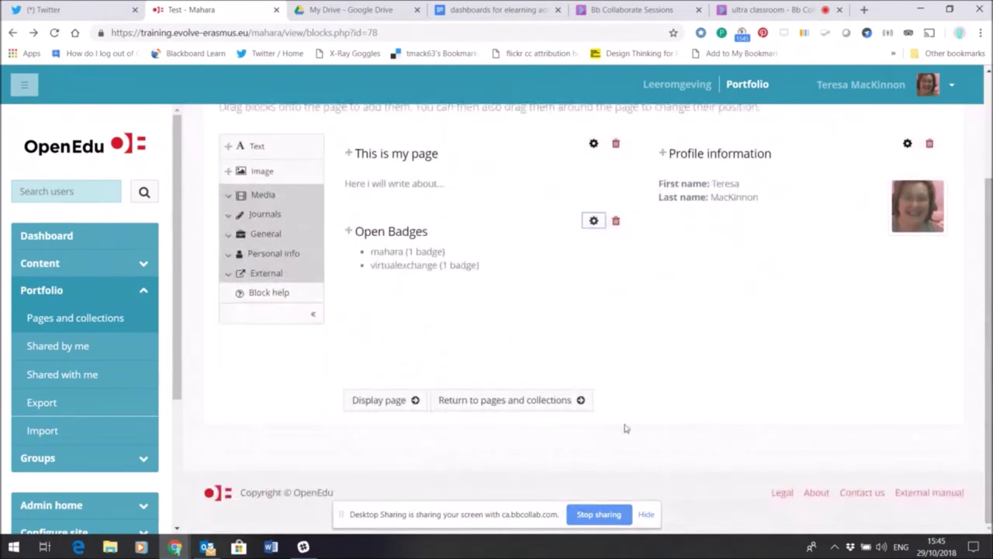
left_click(383, 400)
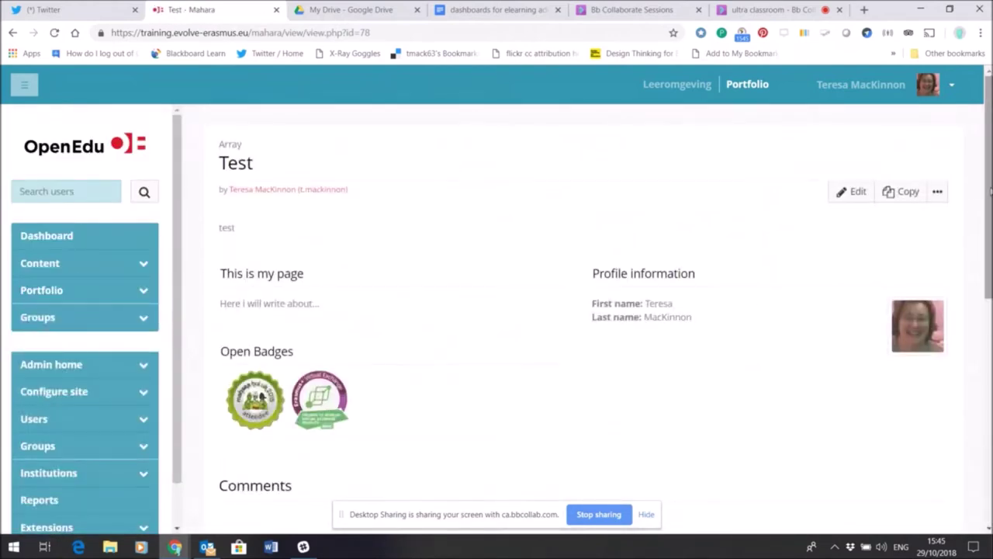
scroll(990, 191, "down", 1)
scroll(990, 179, "up", 1)
scroll(991, 186, "down", 1)
scroll(991, 200, "down", 3)
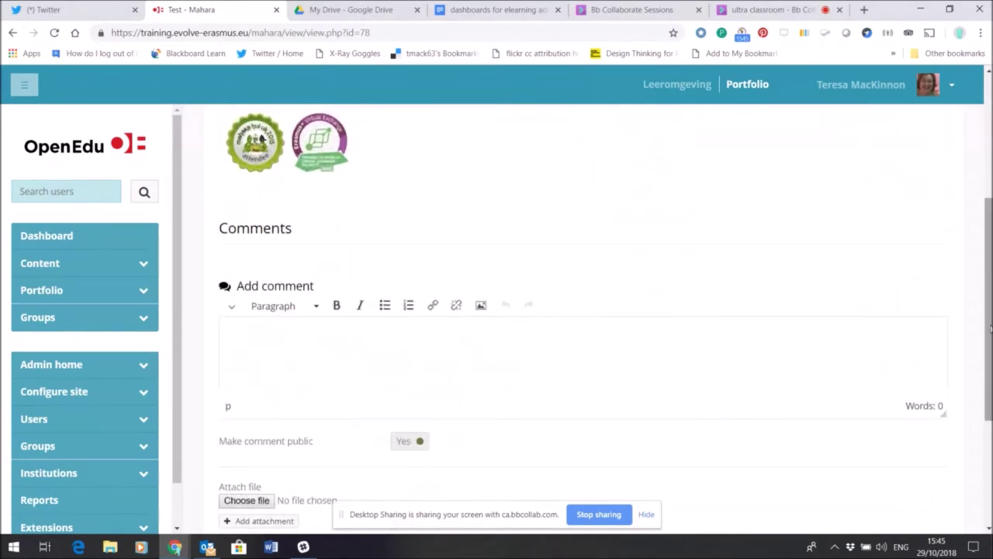
scroll(991, 329, "up", 3)
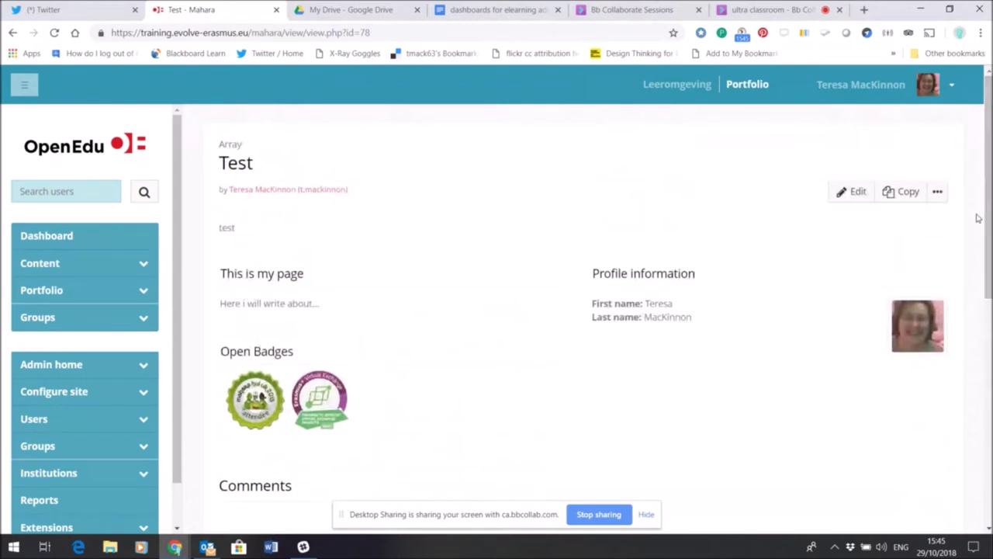
Check the additional actions available for the Test page and open the overview of pages shared by me.
left_click(938, 192)
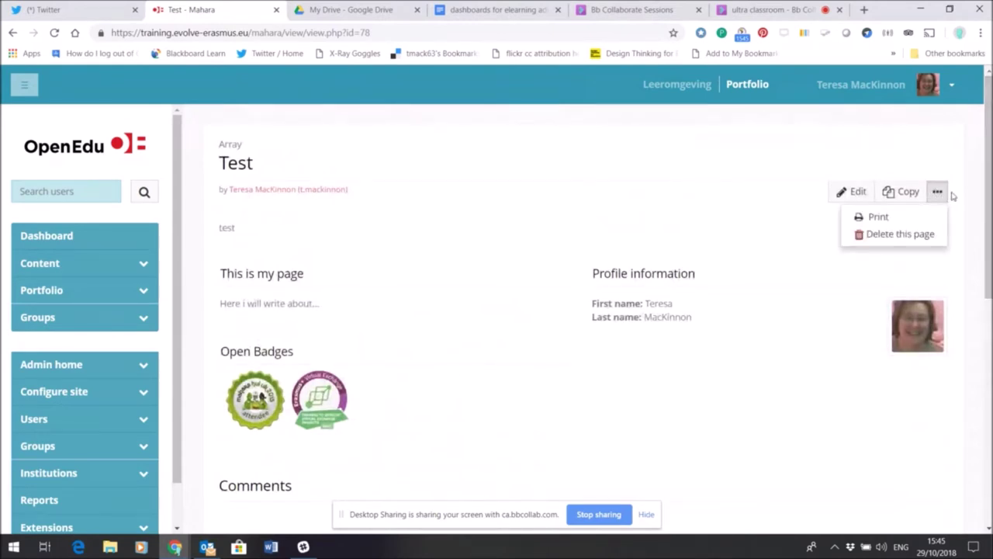
left_click(957, 140)
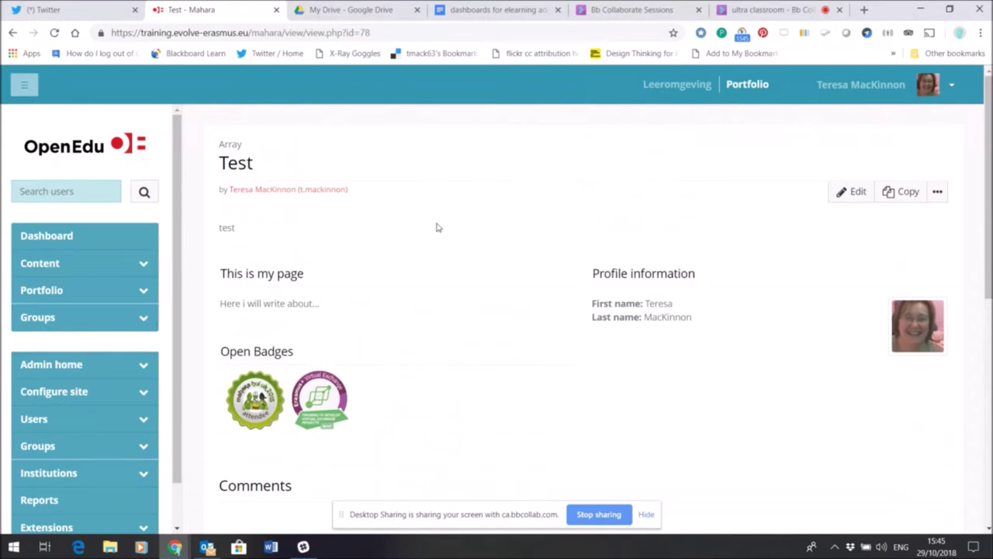
left_click(145, 291)
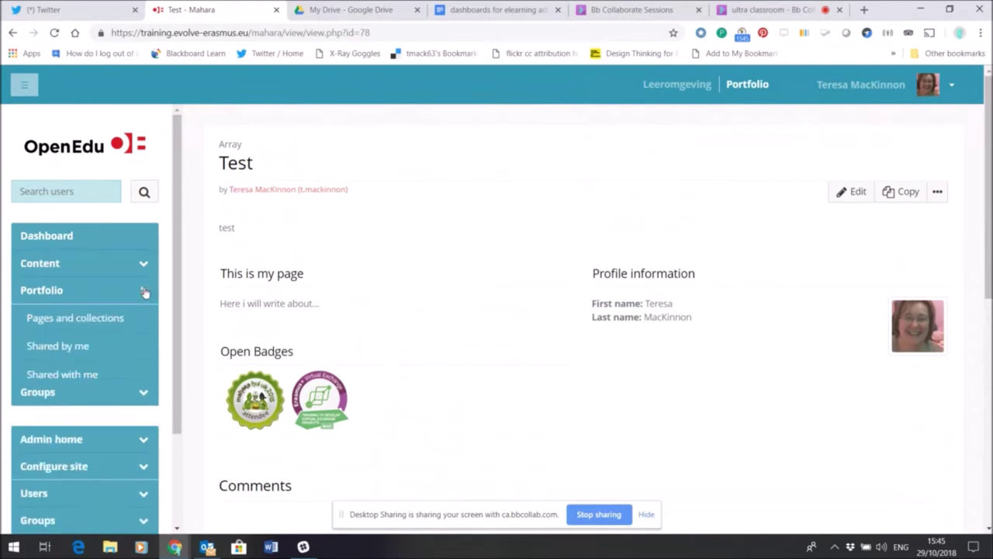
left_click(85, 354)
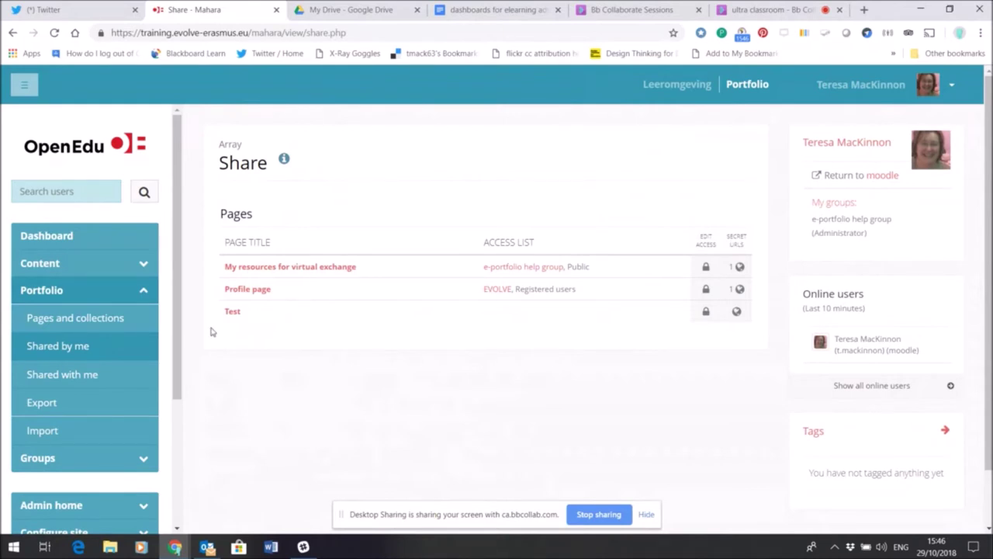
Open the Test page's access settings, examine the sharing options without choosing one, and return to the Share overview.
left_click(706, 313)
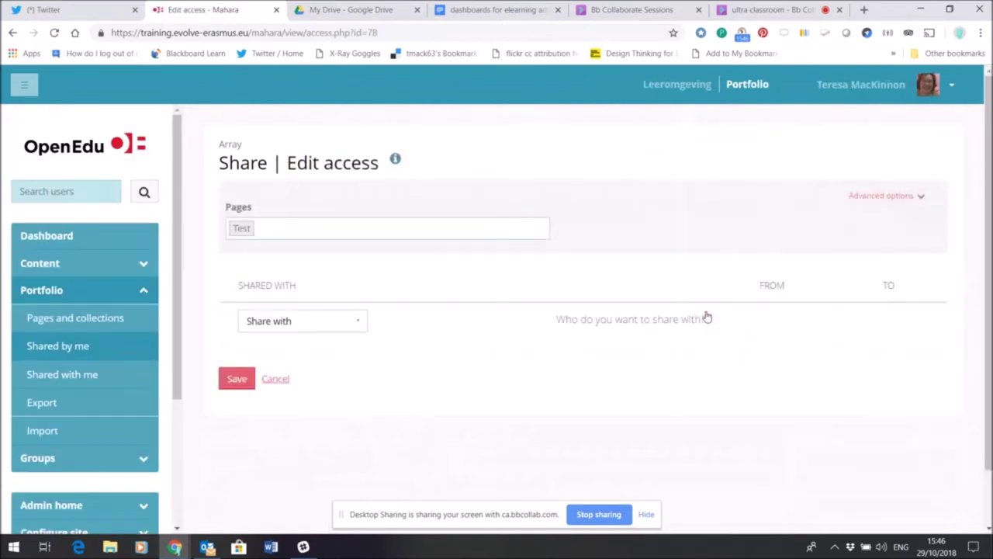
left_click(358, 324)
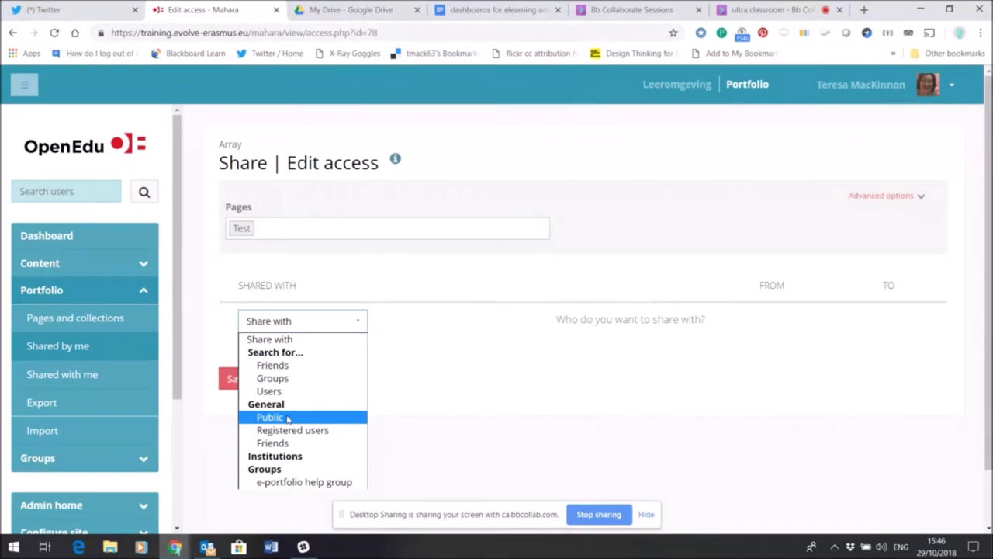
left_click(523, 370)
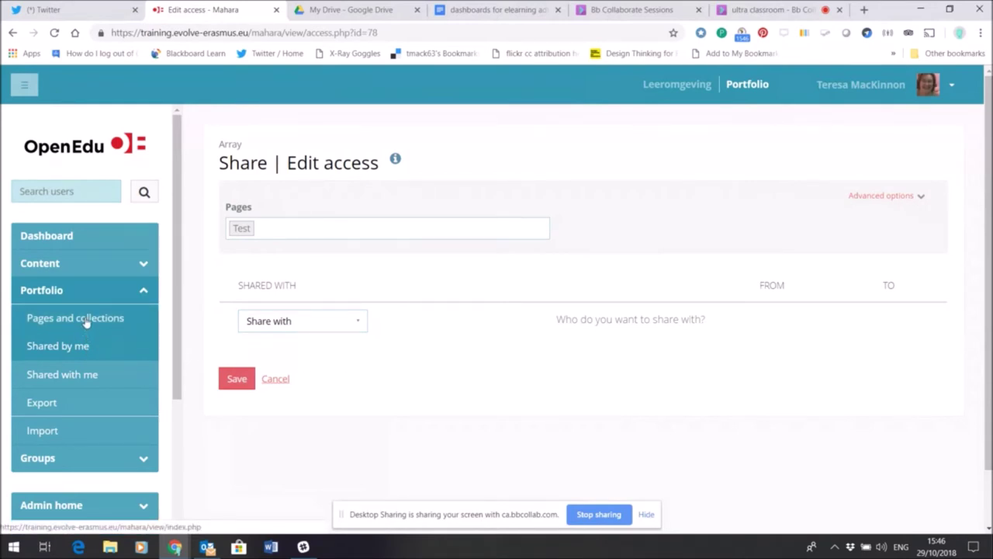
left_click(11, 33)
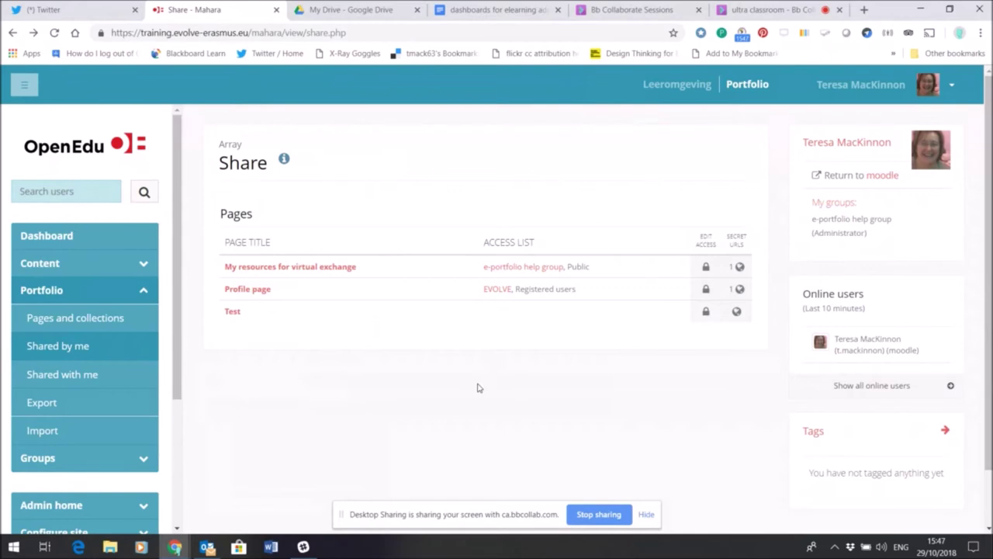
Open the My groups overview and examine its group filter options, leaving the filter unchanged.
left_click(144, 292)
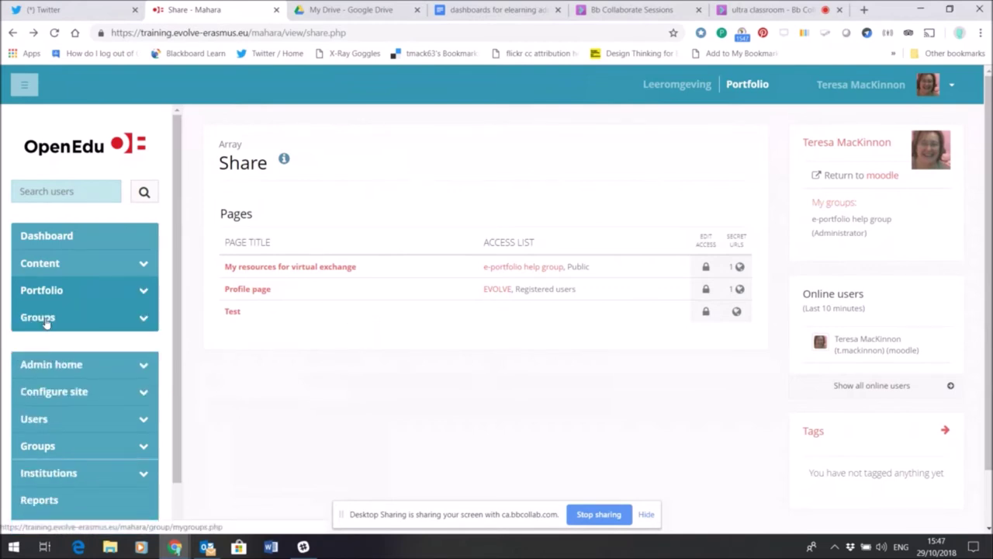
left_click(45, 323)
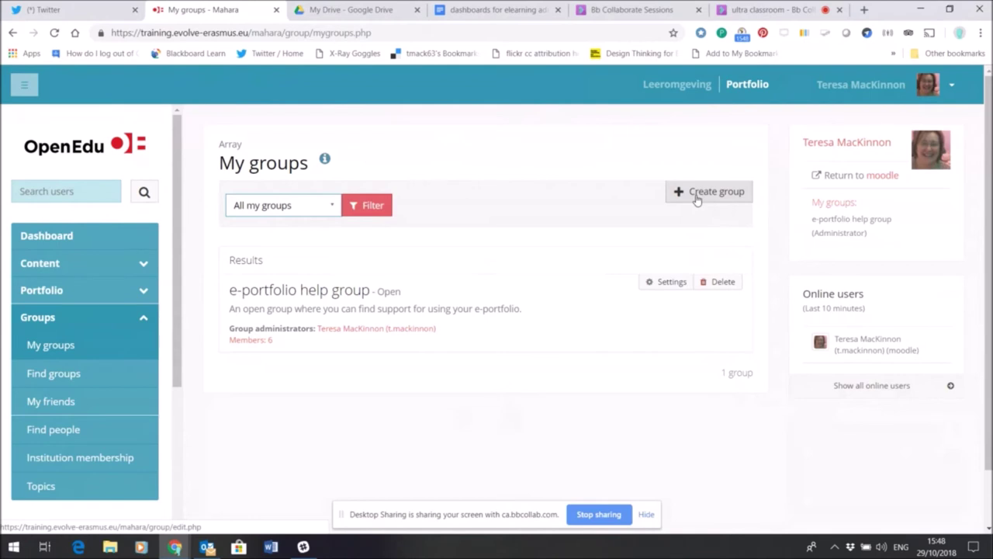
left_click(332, 208)
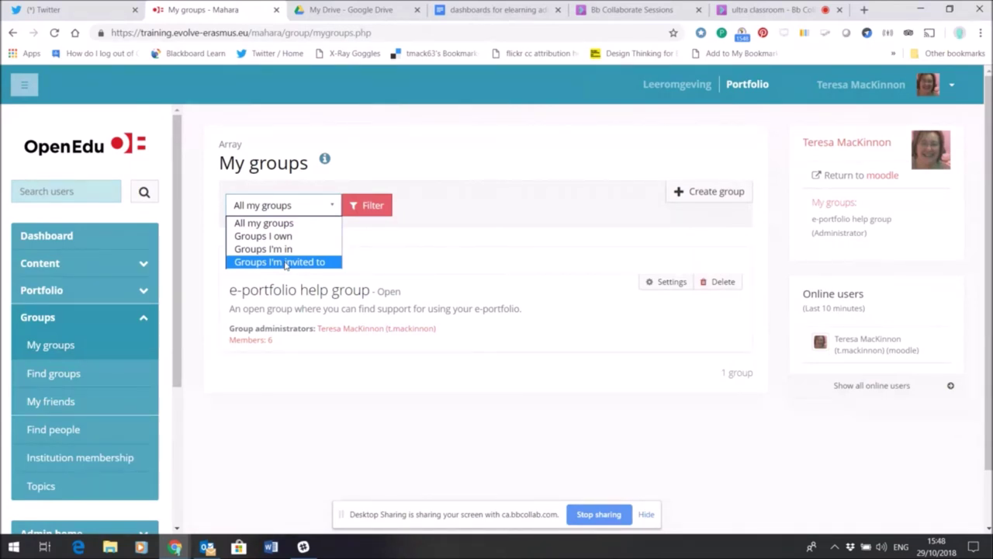
left_click(268, 439)
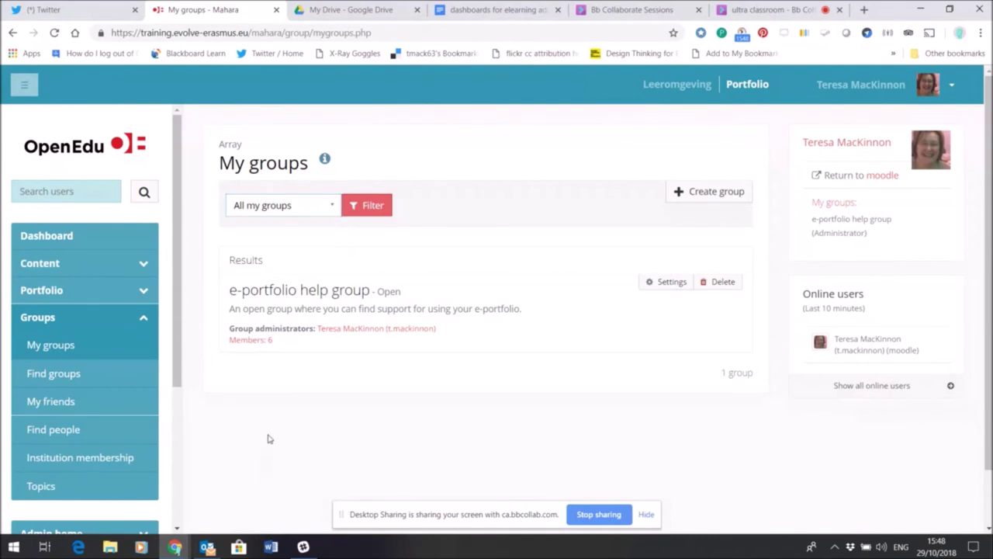
Open the My friends overview and look through the friend entries and the Friends control options.
left_click(76, 402)
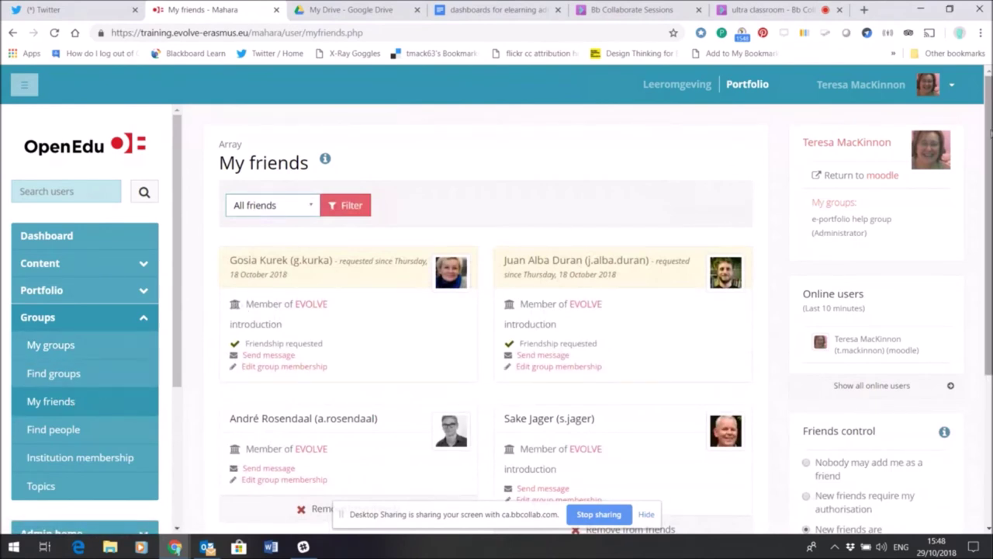
scroll(606, 310, "down", 1)
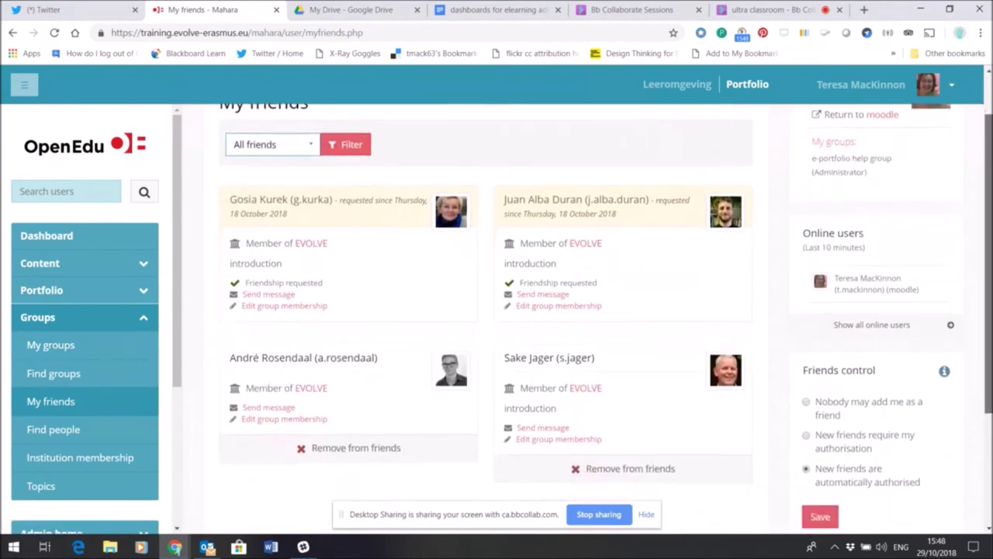
scroll(496, 310, "up", 1)
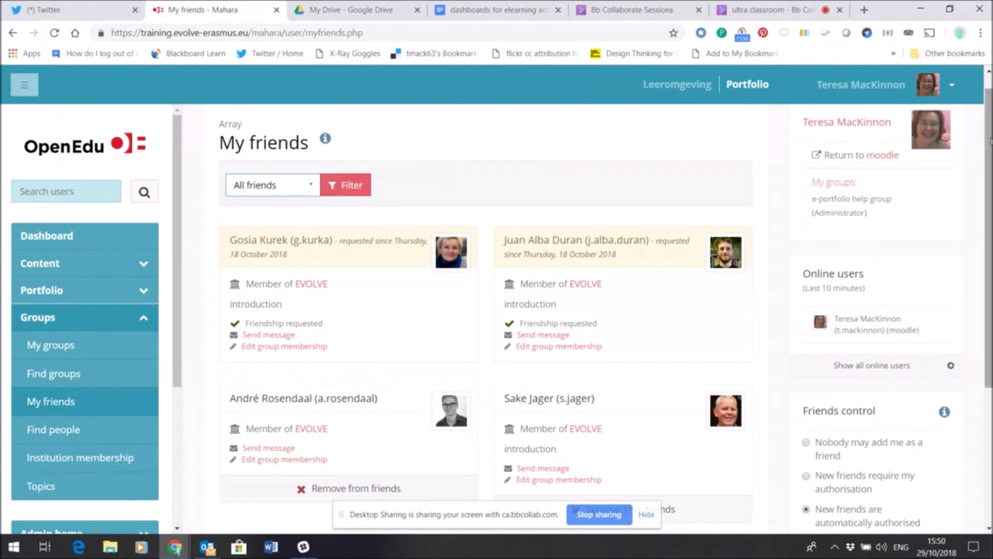
left_click_drag(990, 140, 989, 113)
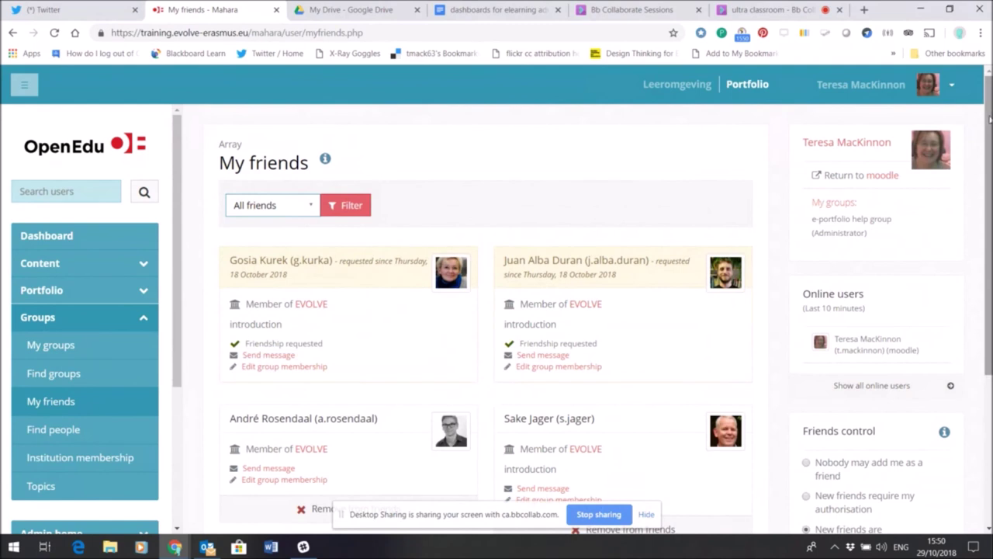
left_click_drag(990, 115, 990, 180)
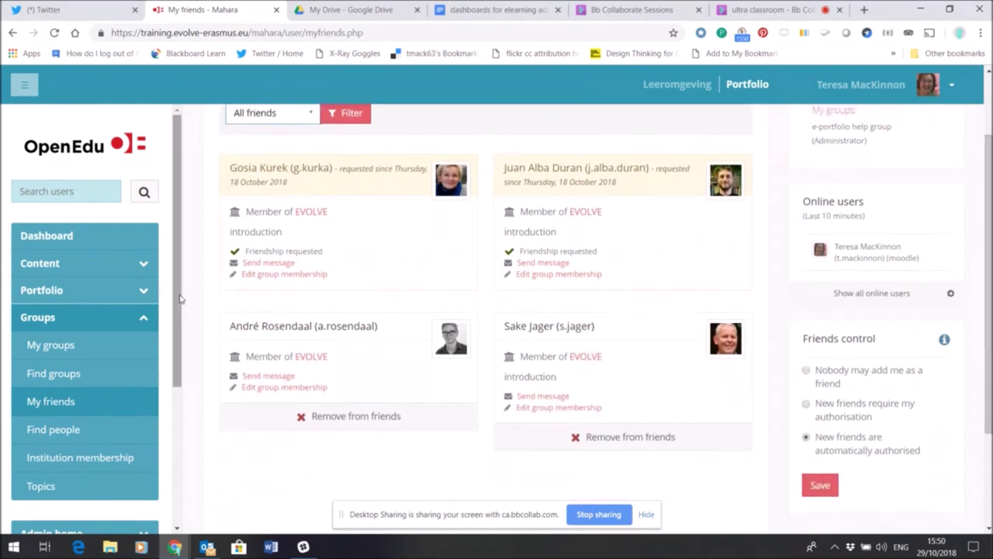
mouse_move(179, 299)
left_mouse_down()
mouse_move(176, 347)
mouse_move(176, 299)
left_mouse_up()
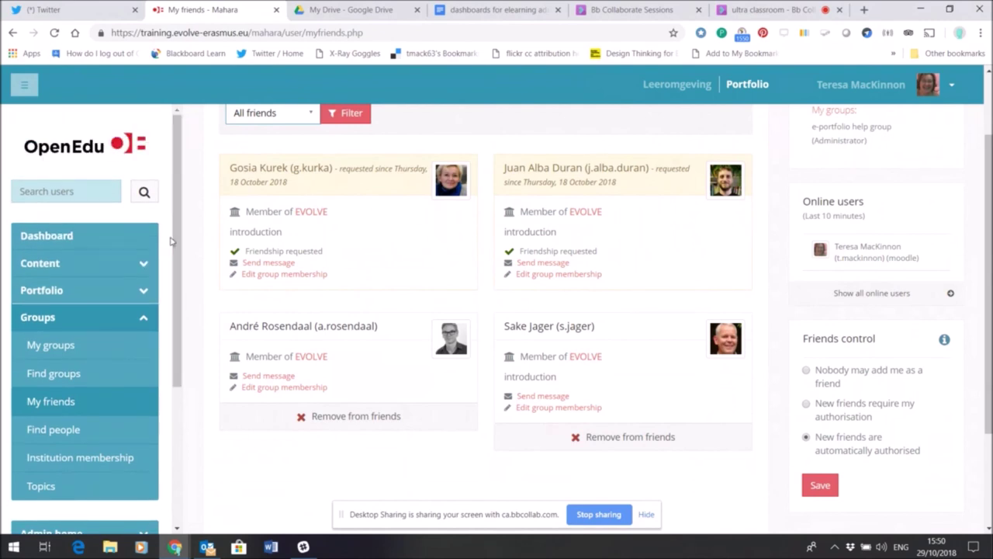